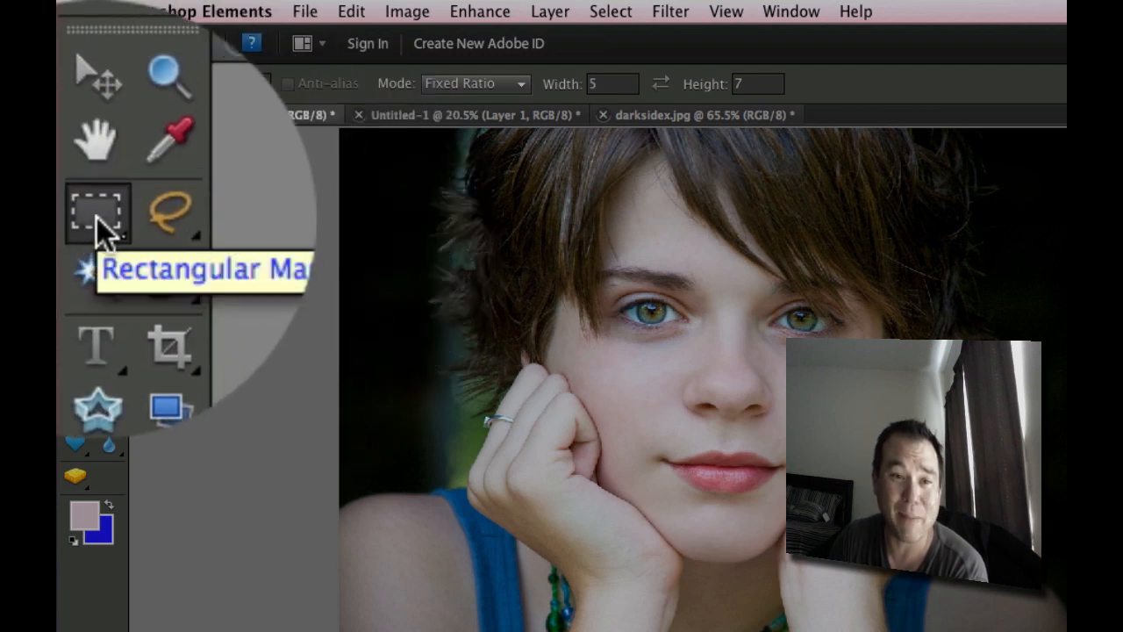
Step: Draw a 5:7 fixed-ratio selection over the woman's face with the Rectangular Marquee tool and reposition it to frame the face
{"action": "left_click", "coordinate": [96, 218]}
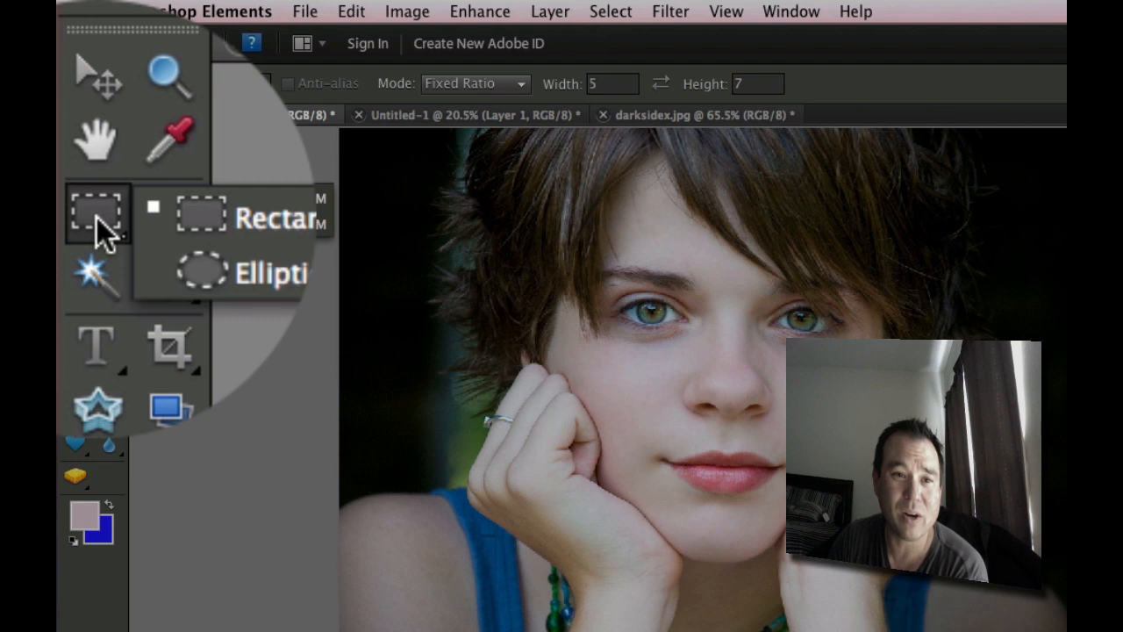
{"action": "left_click", "coordinate": [274, 217]}
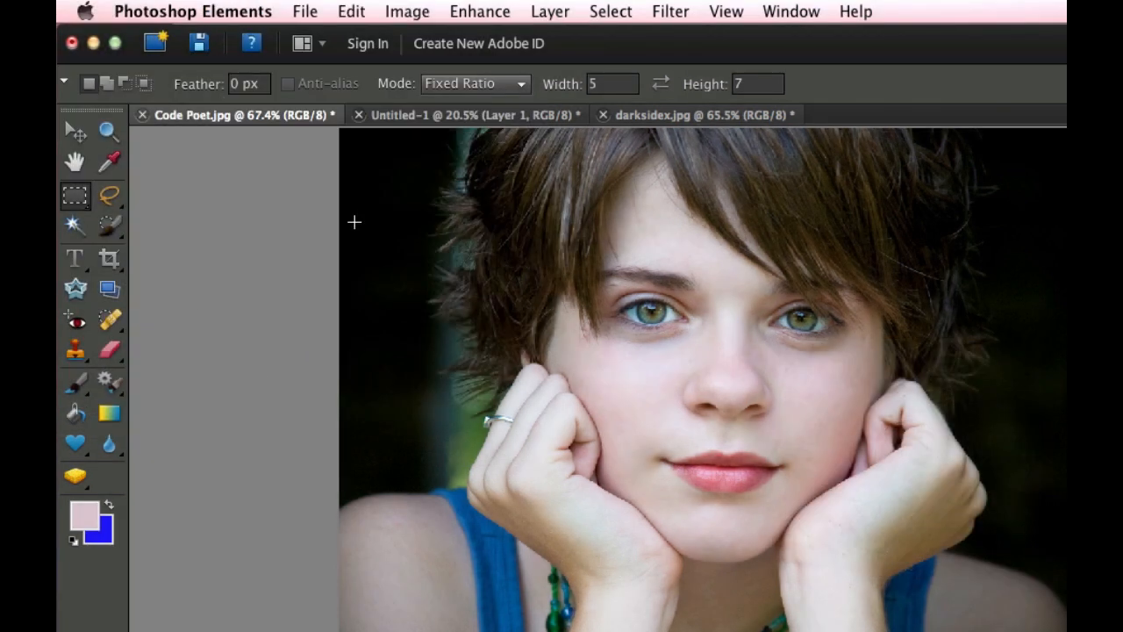
{"action": "left_click_drag", "start_coordinate": [512, 272], "coordinate": [1000, 576]}
{"action": "left_click_drag", "start_coordinate": [672, 381], "coordinate": [801, 362]}
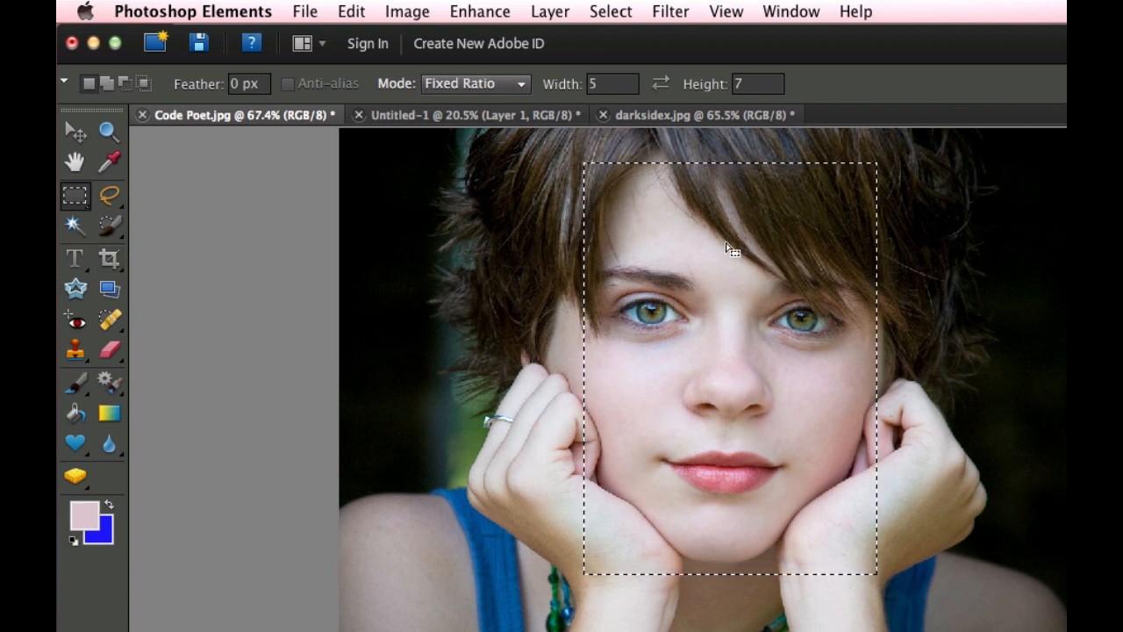
Step: Try cropping the photo to the marquee selection and undo the crop
{"action": "left_click", "coordinate": [406, 9]}
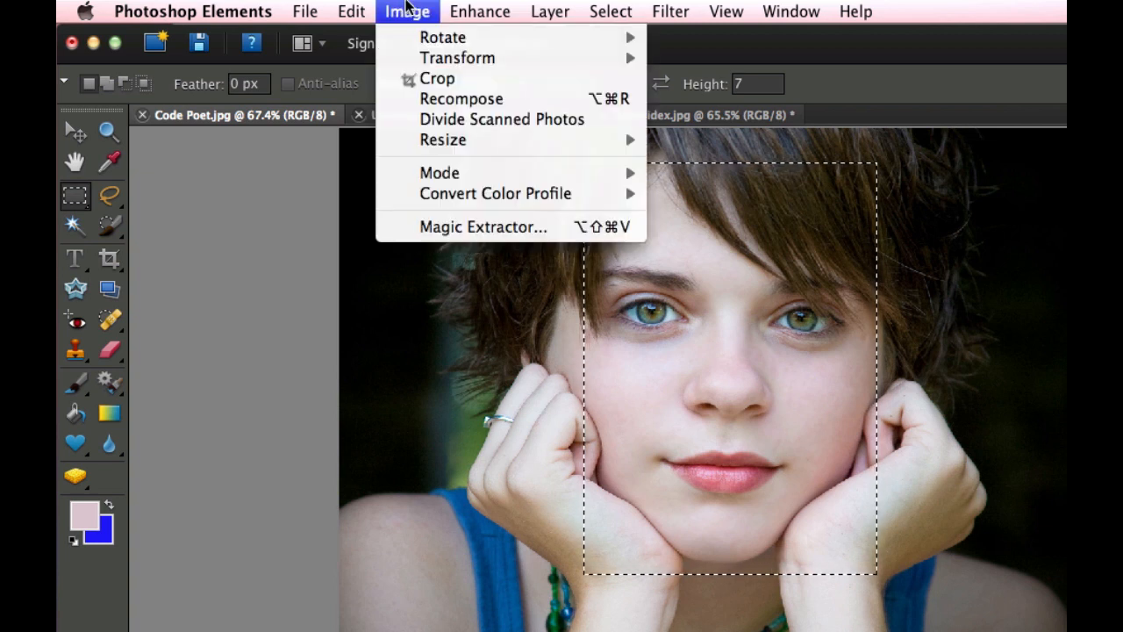
{"action": "left_click", "coordinate": [430, 79]}
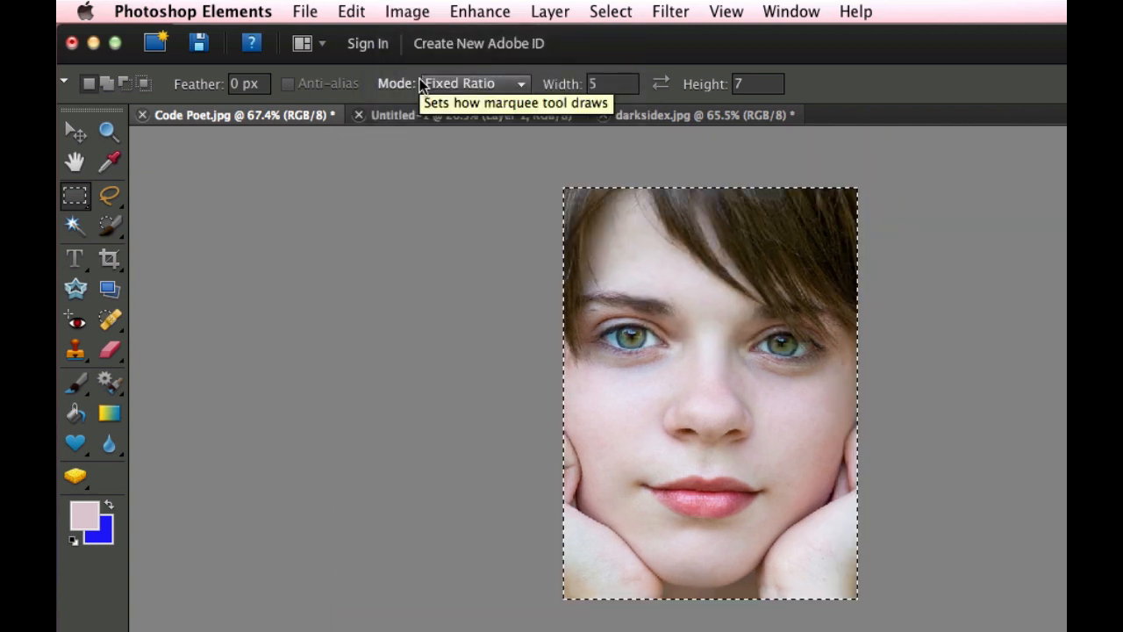
{"action": "key", "text": "super+z"}
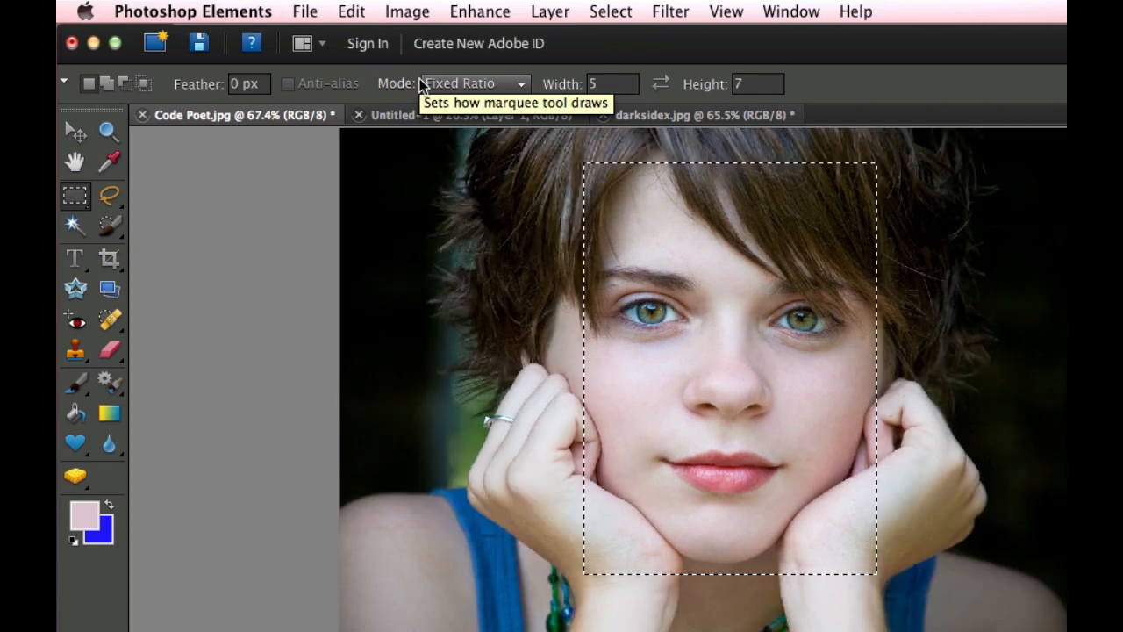
Step: Set the marquee ratio to 8 by 10, draw a new selection around the face and reposition it
{"action": "left_click", "coordinate": [600, 83]}
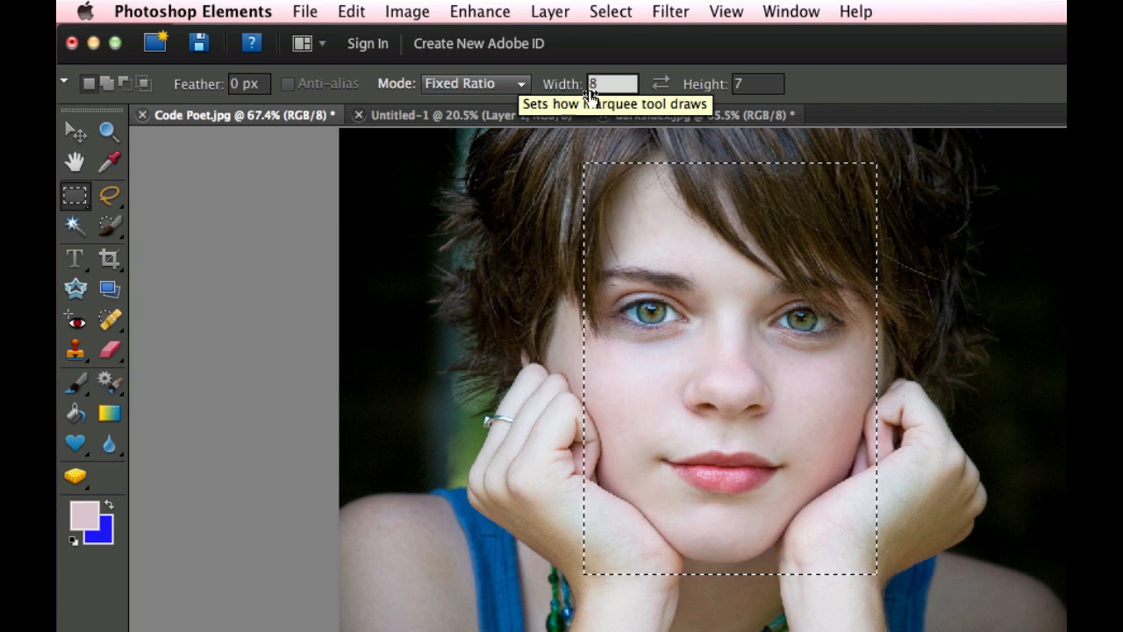
{"action": "type", "text": "8"}
{"action": "key", "text": "Tab"}
{"action": "type", "text": "10"}
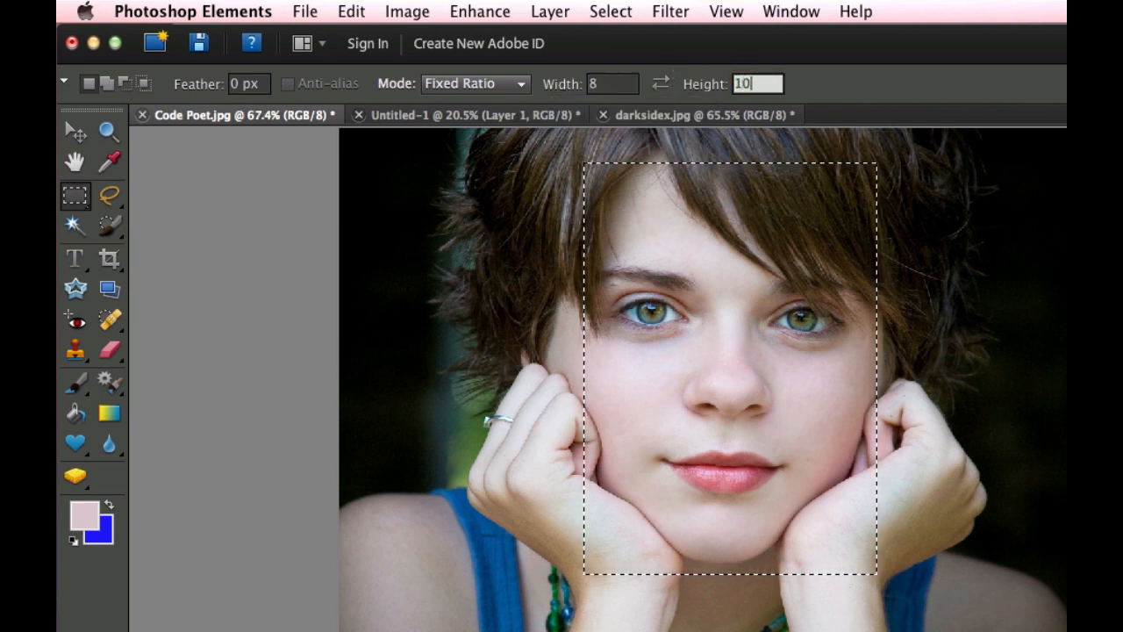
{"action": "left_click", "coordinate": [539, 141]}
{"action": "left_click_drag", "start_coordinate": [808, 345], "coordinate": [1054, 570]}
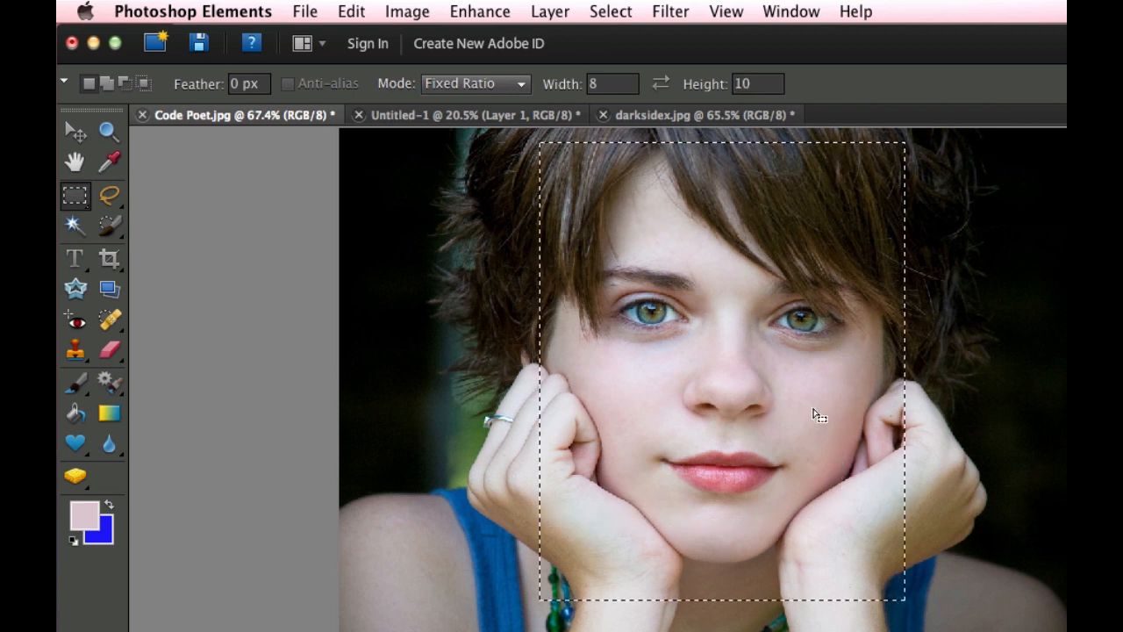
{"action": "mouse_move", "coordinate": [824, 413]}
{"action": "left_mouse_down"}
{"action": "mouse_move", "coordinate": [835, 429]}
{"action": "mouse_move", "coordinate": [819, 430]}
{"action": "left_mouse_up"}
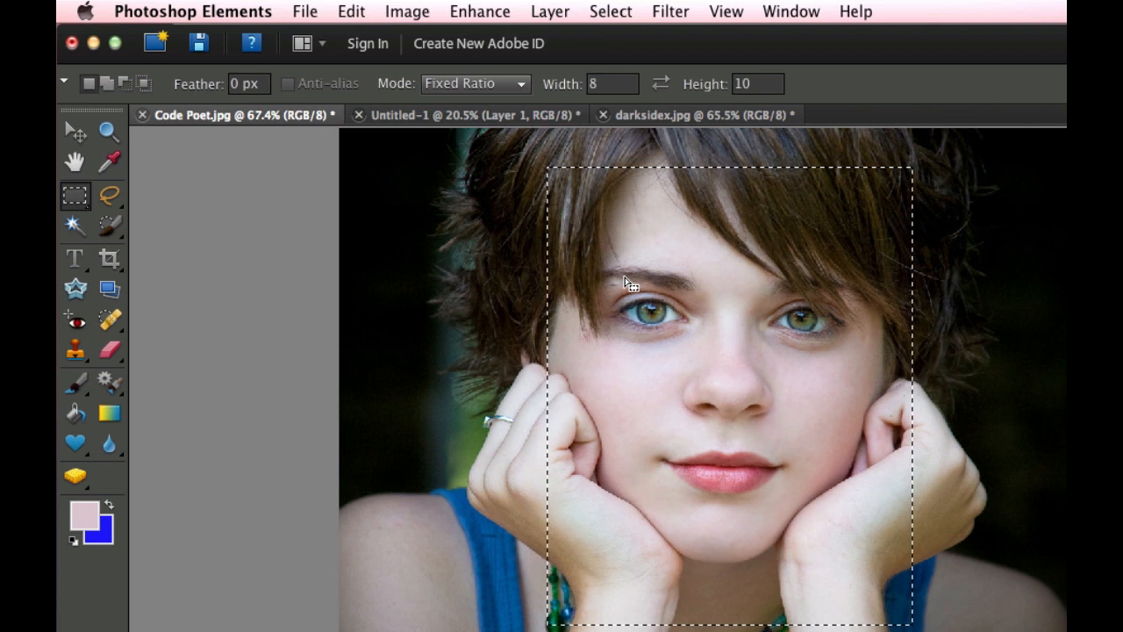
Step: Switch the marquee to Fixed Size mode and place a 170 by 25 px selection on the hair above the forehead
{"action": "left_click", "coordinate": [520, 85]}
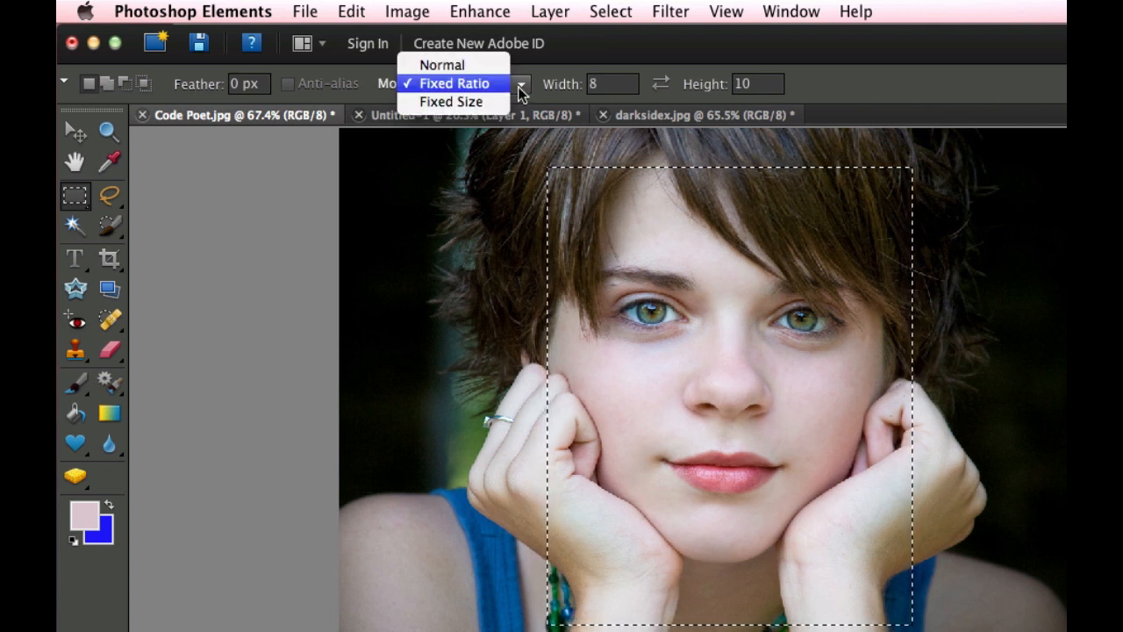
{"action": "left_click", "coordinate": [476, 103]}
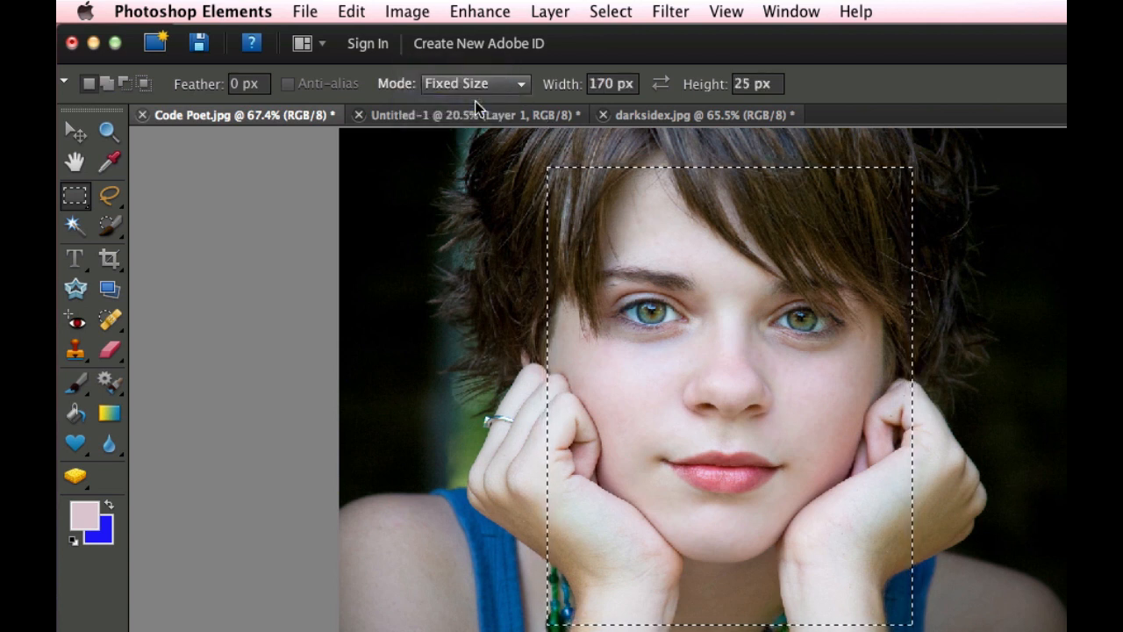
{"action": "left_click", "coordinate": [525, 175]}
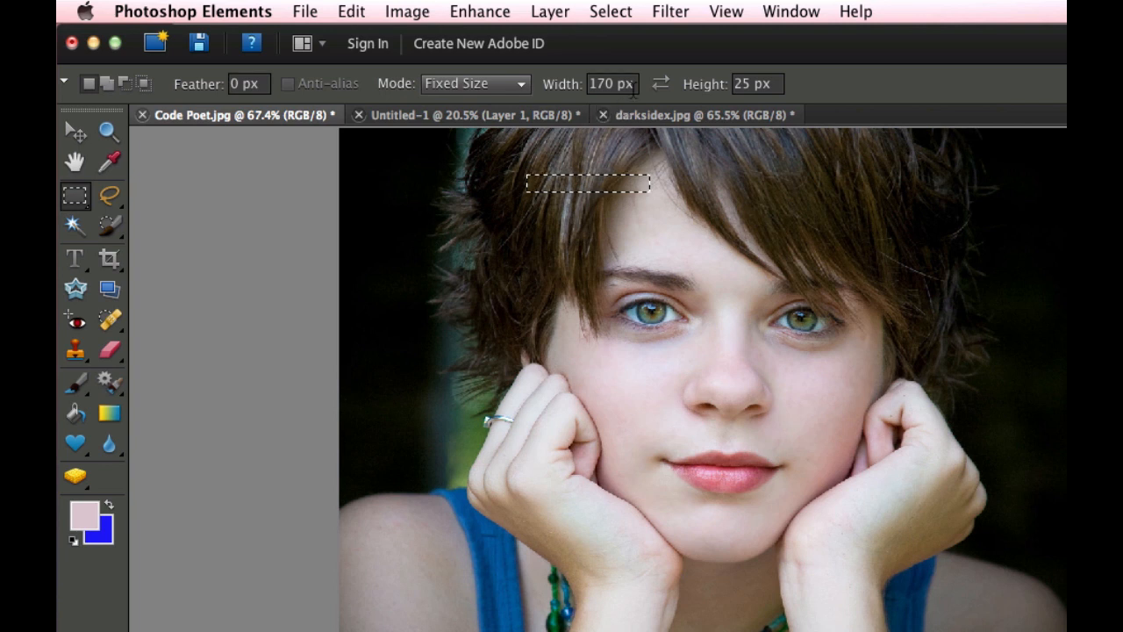
Step: Set the fixed marquee size to 5 in wide and 7 in high, place the selection on the face and center it
{"action": "left_click", "coordinate": [612, 84]}
{"action": "type", "text": "5 in"}
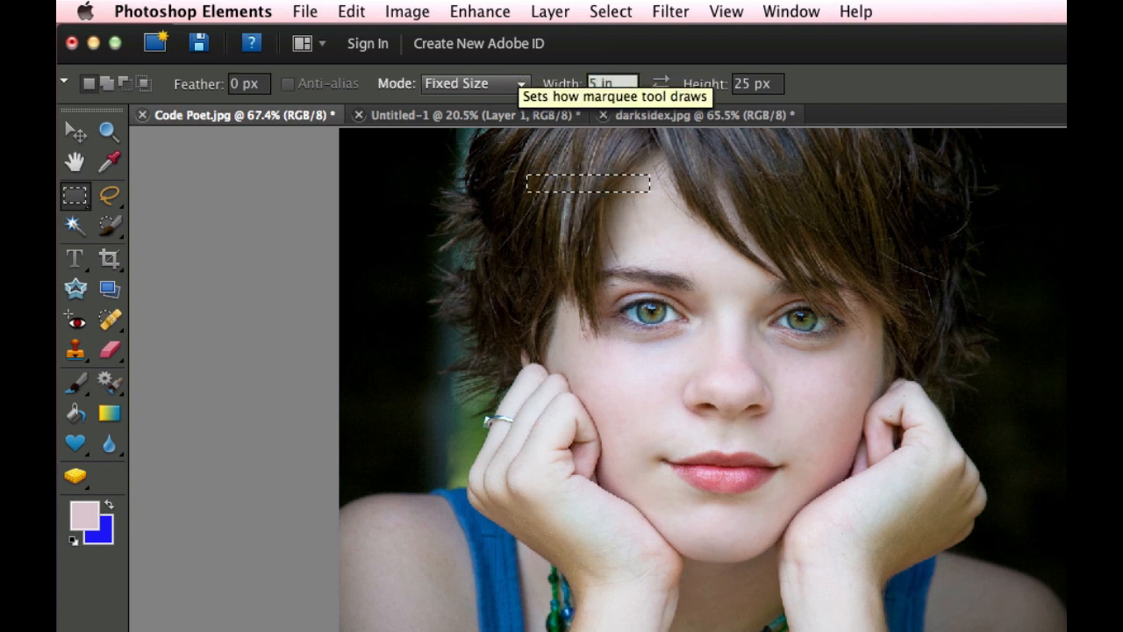
{"action": "key", "text": "Tab"}
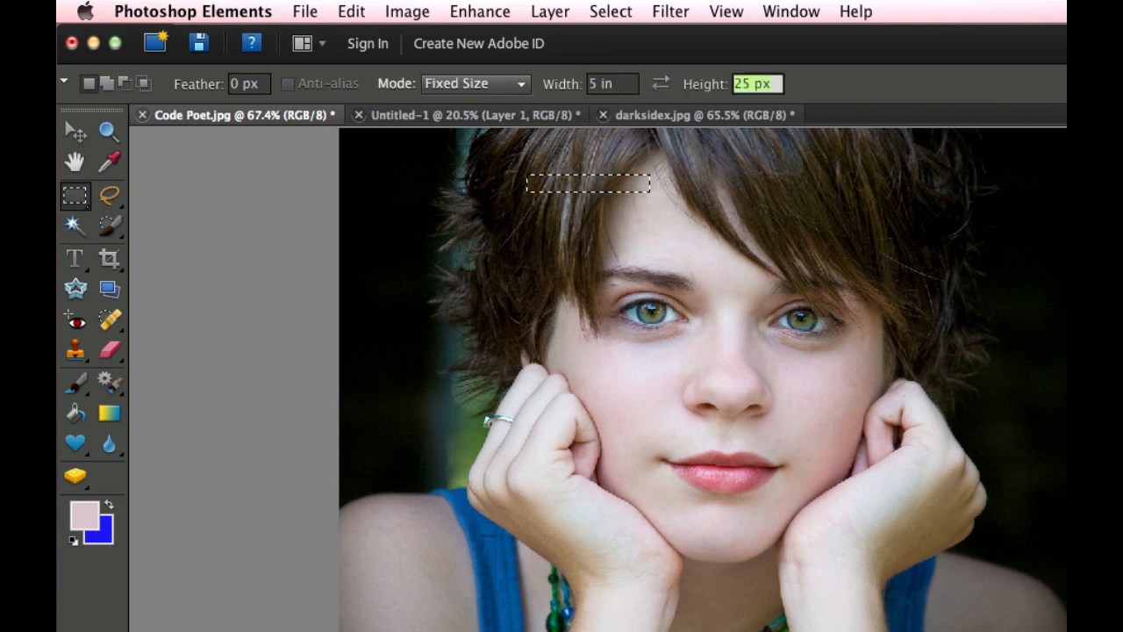
{"action": "type", "text": "7"}
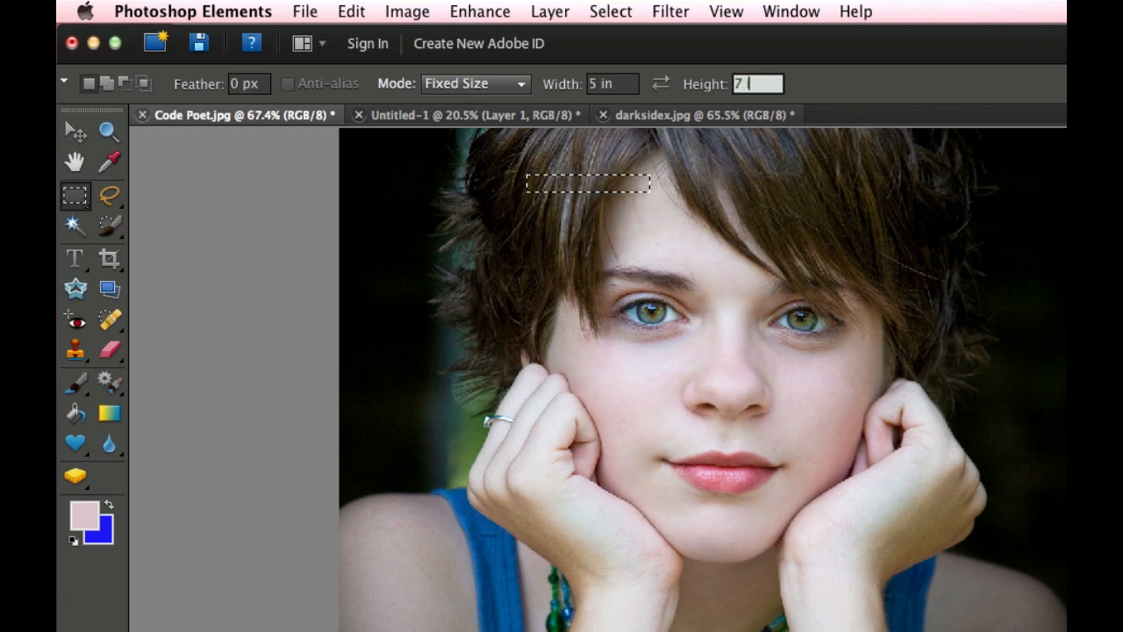
{"action": "key", "text": "Tab"}
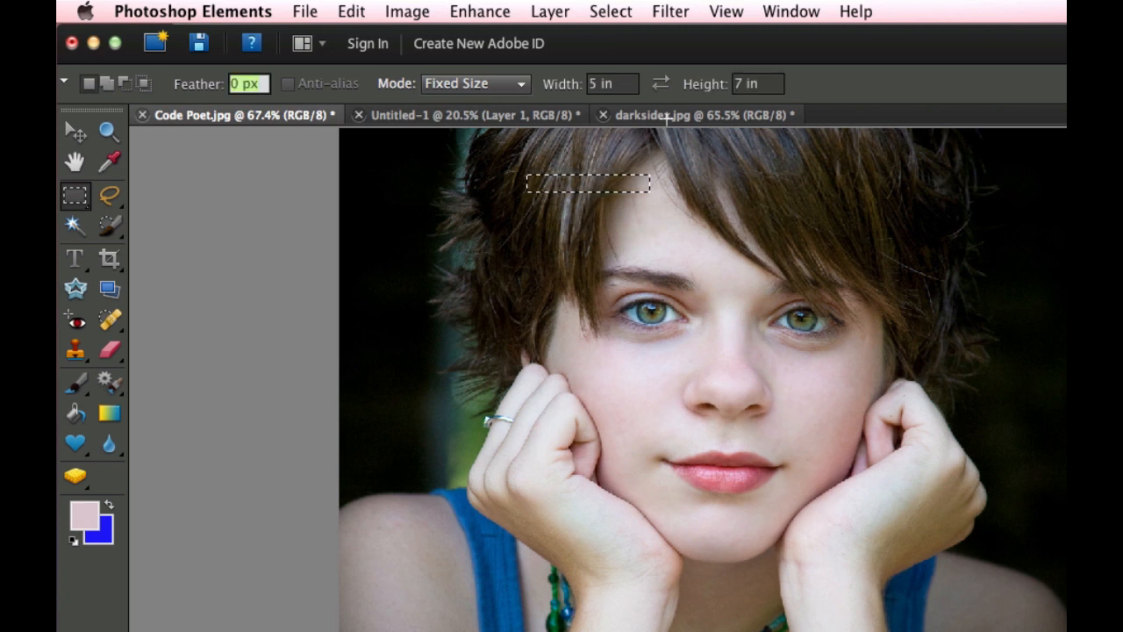
{"action": "left_click", "coordinate": [583, 158]}
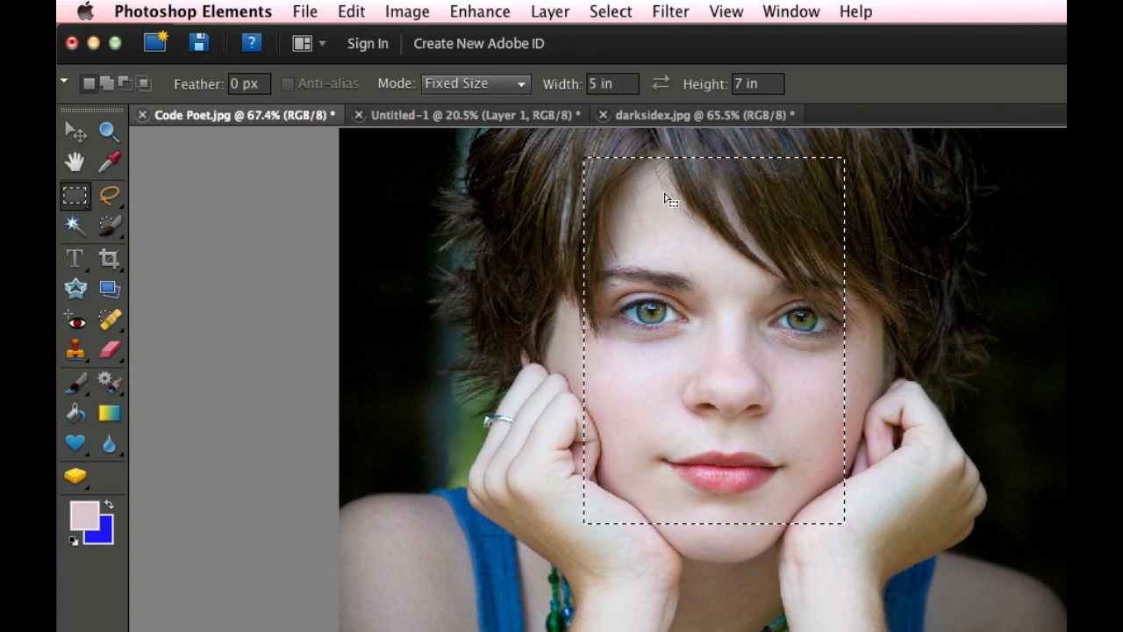
{"action": "left_click_drag", "start_coordinate": [730, 248], "coordinate": [737, 272]}
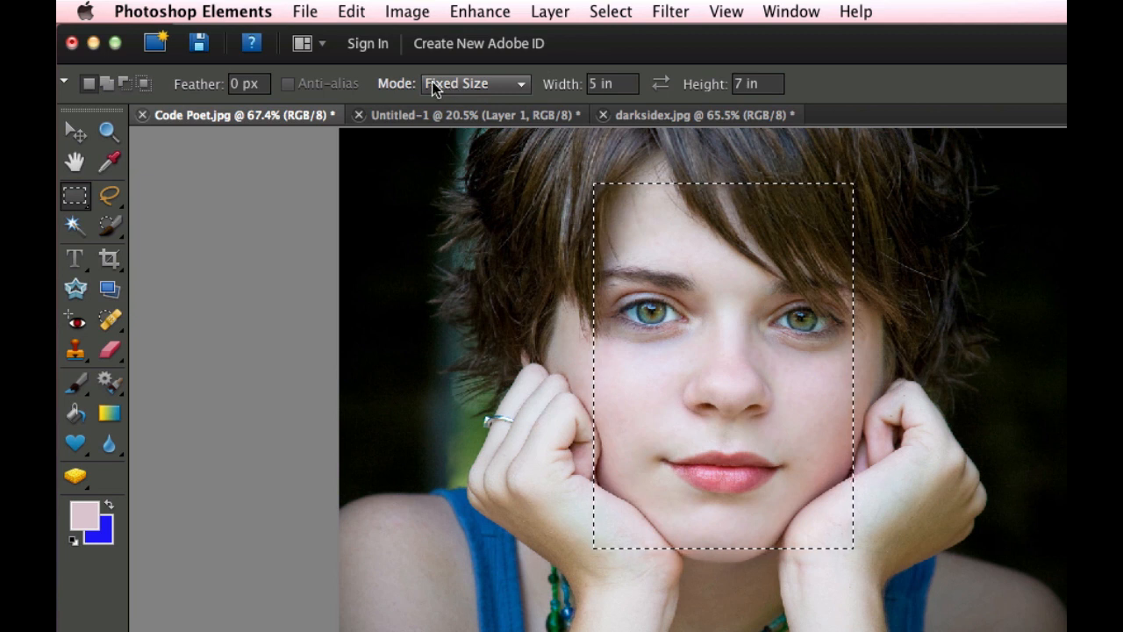
Step: Try to set the fixed selection width to 1024 without specifying a unit
{"action": "left_click", "coordinate": [623, 84]}
{"action": "type", "text": "1024"}
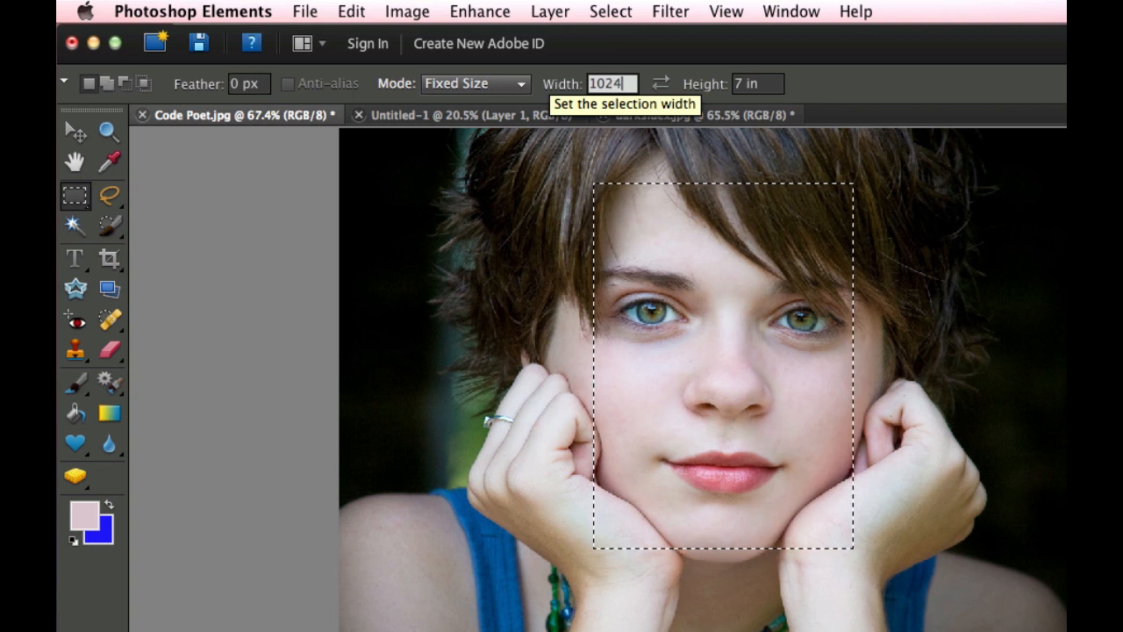
{"action": "left_click", "coordinate": [757, 88]}
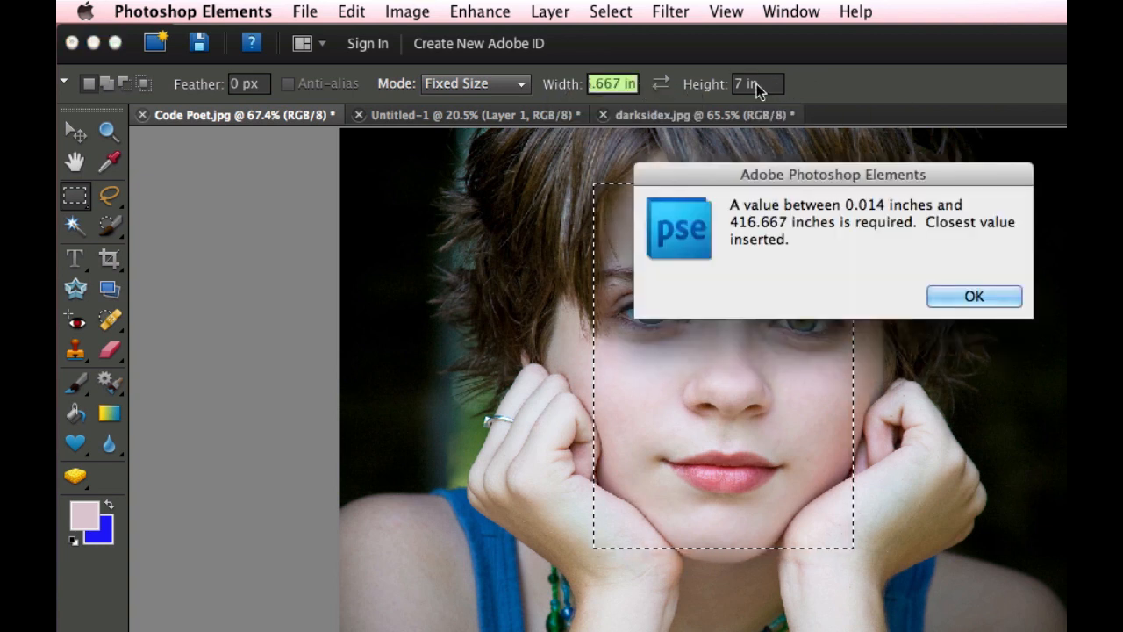
{"action": "left_click", "coordinate": [975, 299]}
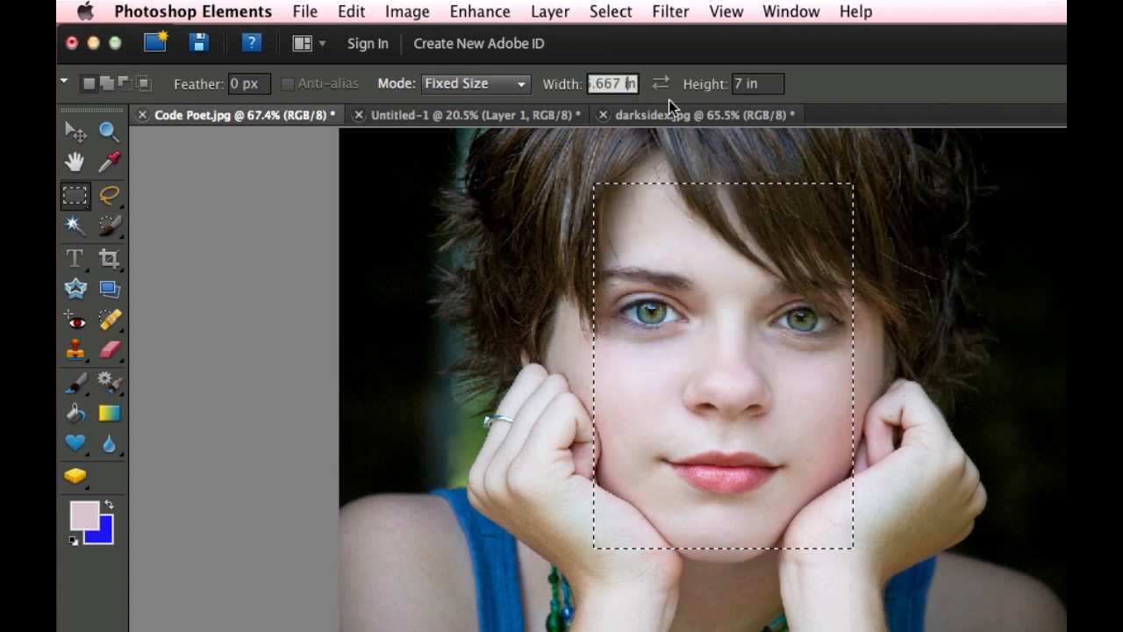
Step: Set the fixed marquee size to 1024 px wide and 768 px high and place the selection on the photo
{"action": "key", "text": "BackSpace"}
{"action": "key", "text": "BackSpace"}
{"action": "key", "text": "BackSpace"}
{"action": "key", "text": "BackSpace"}
{"action": "key", "text": "BackSpace"}
{"action": "key", "text": "BackSpace"}
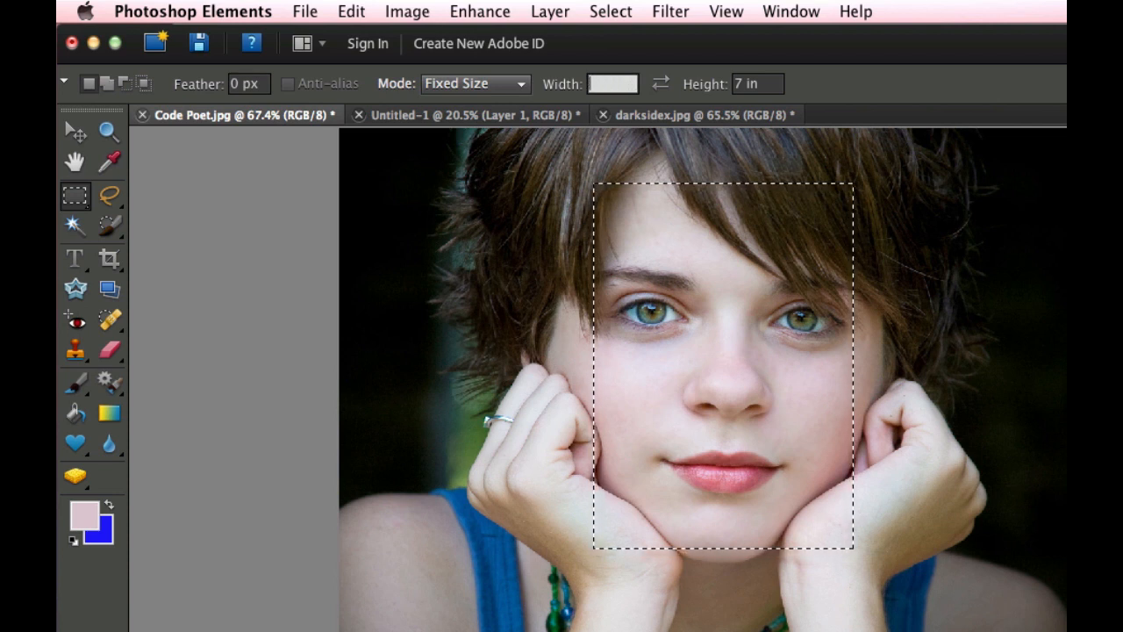
{"action": "key", "text": "Return"}
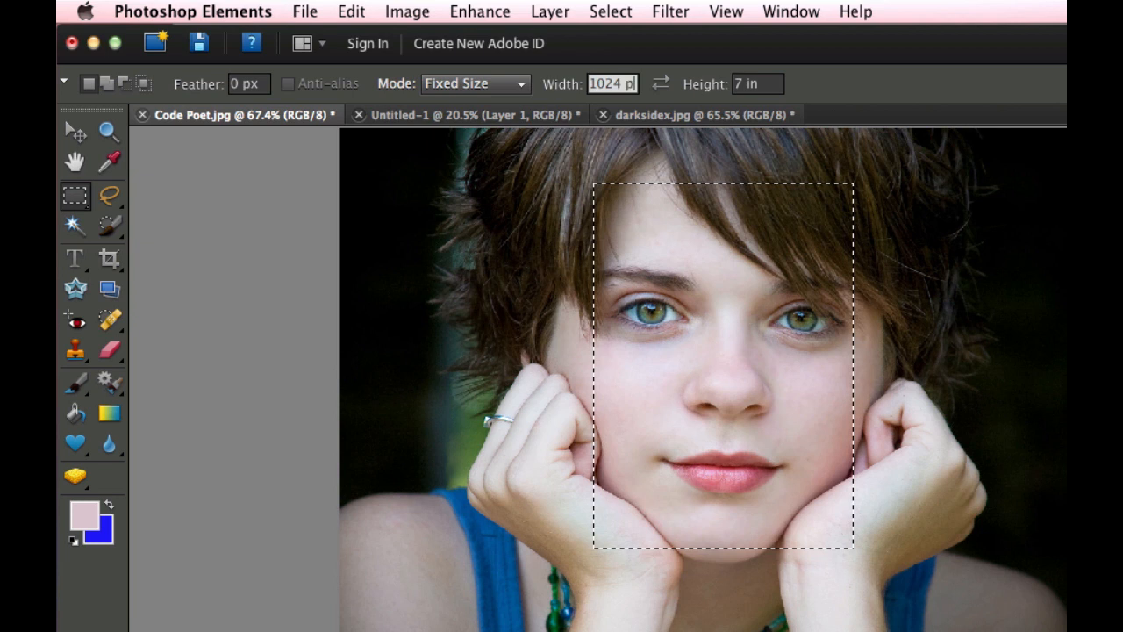
{"action": "key", "text": "Tab"}
{"action": "type", "text": "768 px"}
{"action": "key", "text": "Return"}
{"action": "left_click", "coordinate": [498, 164]}
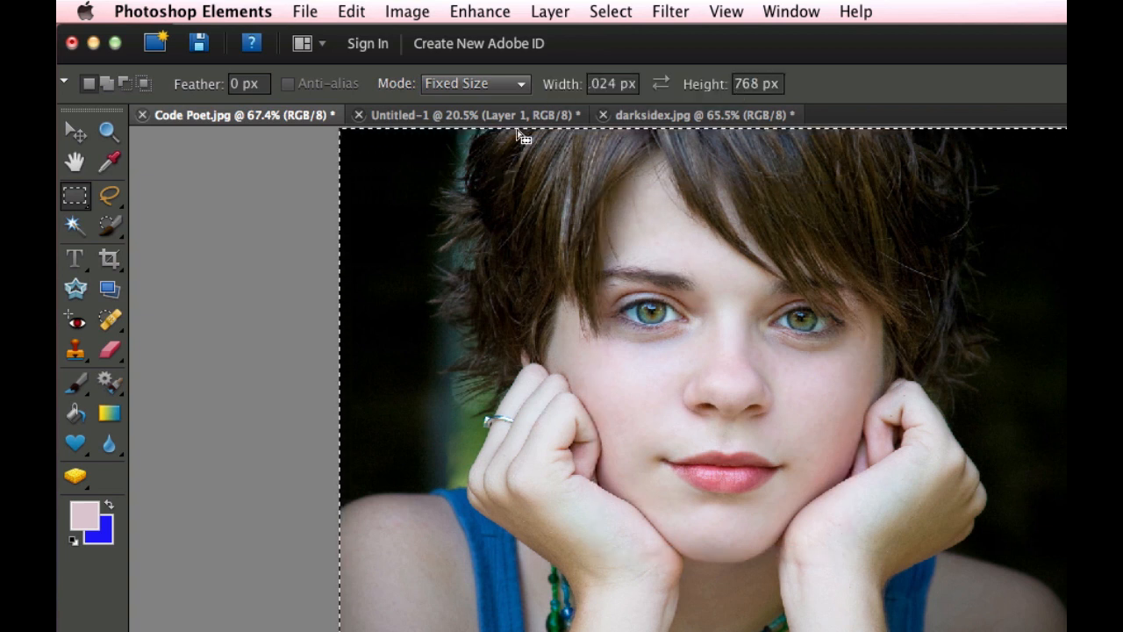
Step: Return the marquee to Normal mode, draw a freeform rectangular selection around the face and hands, and reposition it
{"action": "left_click", "coordinate": [517, 82]}
{"action": "left_click", "coordinate": [452, 49]}
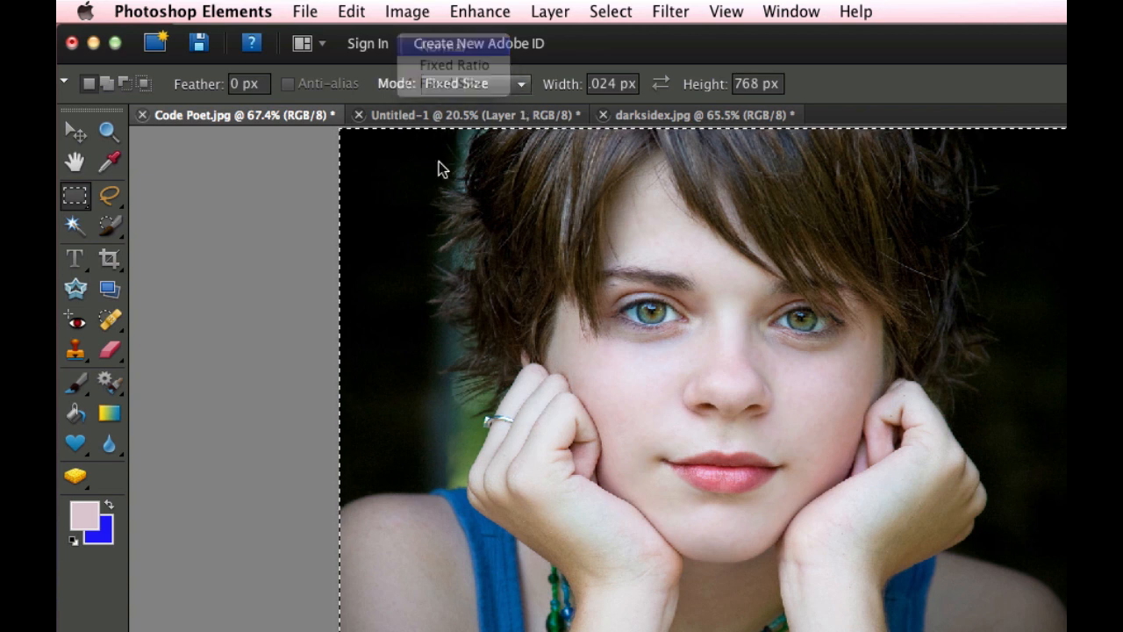
{"action": "left_click_drag", "start_coordinate": [680, 279], "coordinate": [941, 545]}
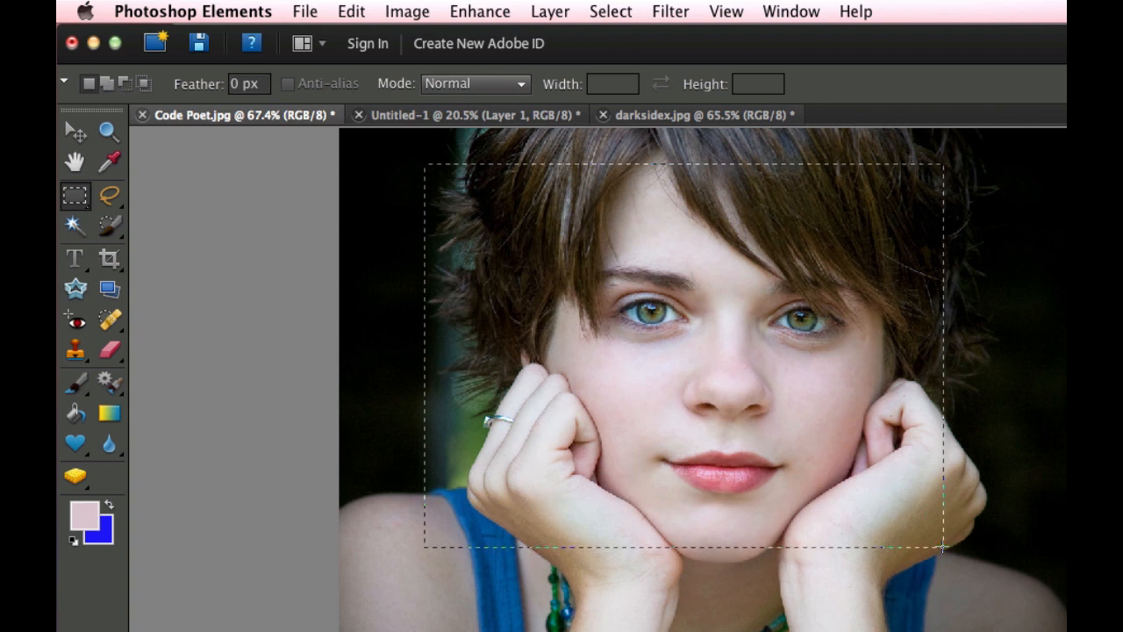
{"action": "left_click_drag", "start_coordinate": [714, 326], "coordinate": [748, 334]}
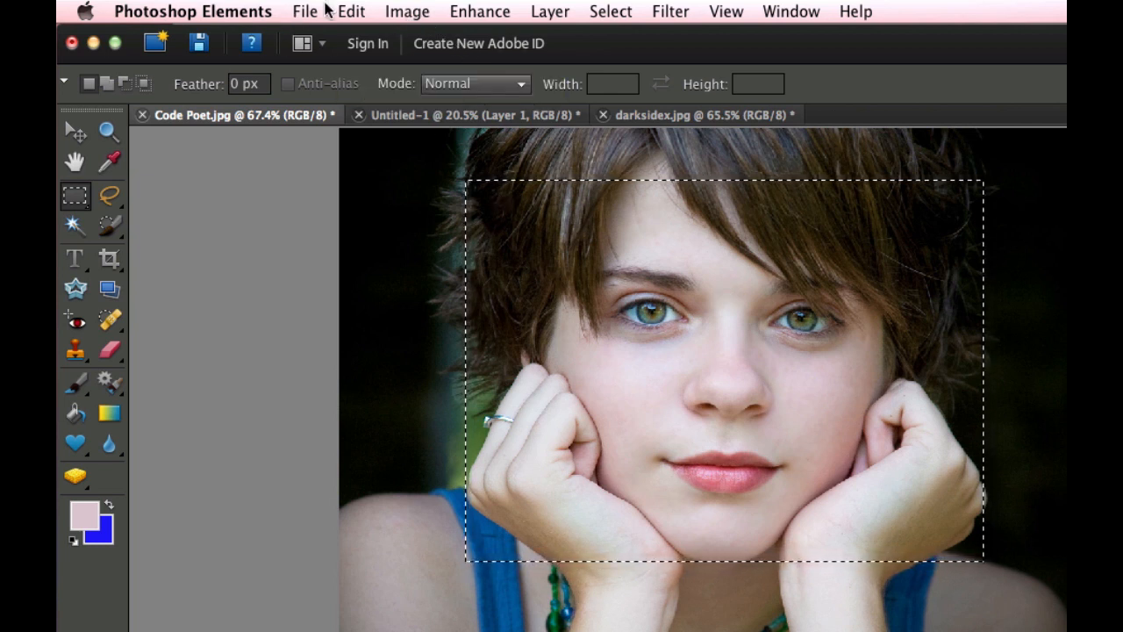
Step: Outline the selection with a 1 px white (ffffff) stroke located Inside at 100% opacity, and deselect
{"action": "left_click", "coordinate": [351, 11]}
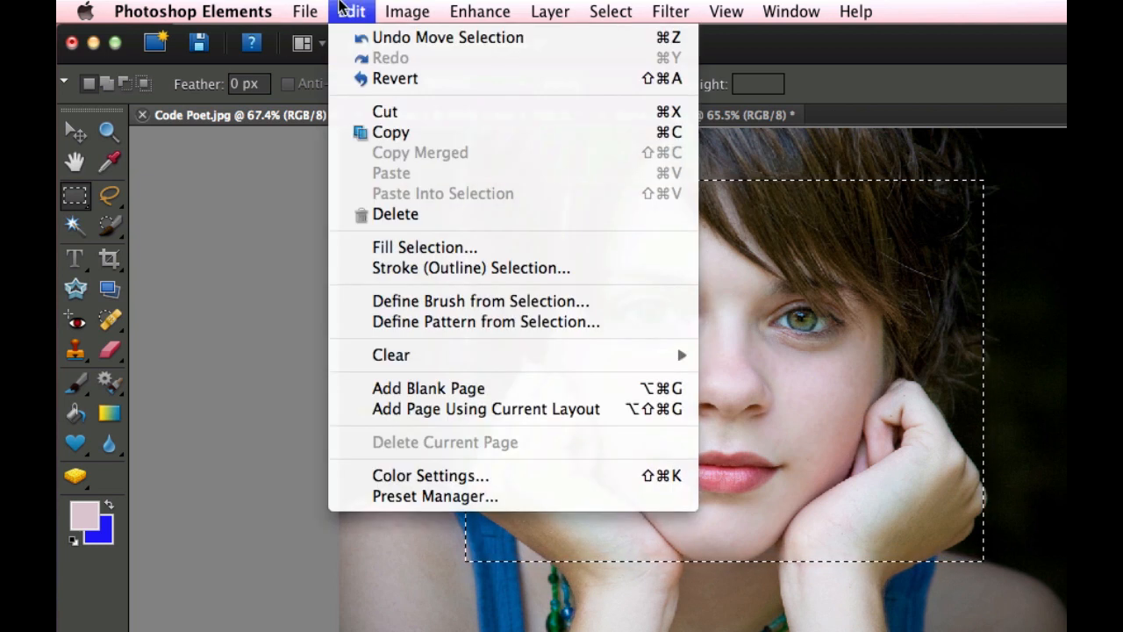
{"action": "left_click", "coordinate": [450, 269]}
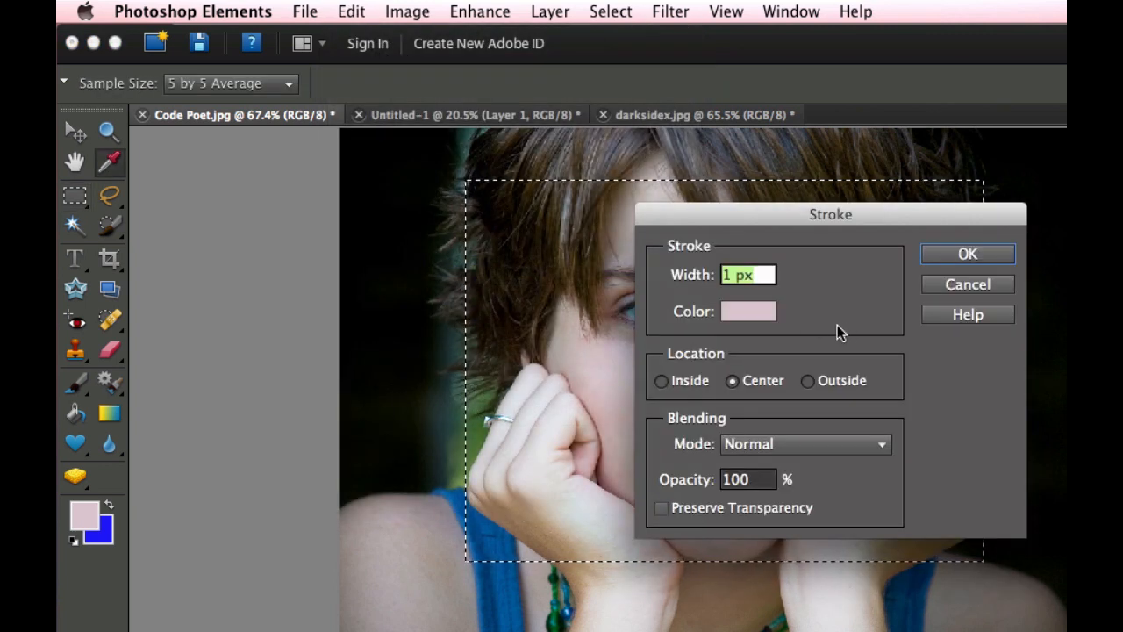
{"action": "left_click", "coordinate": [736, 312]}
{"action": "left_click", "coordinate": [569, 283]}
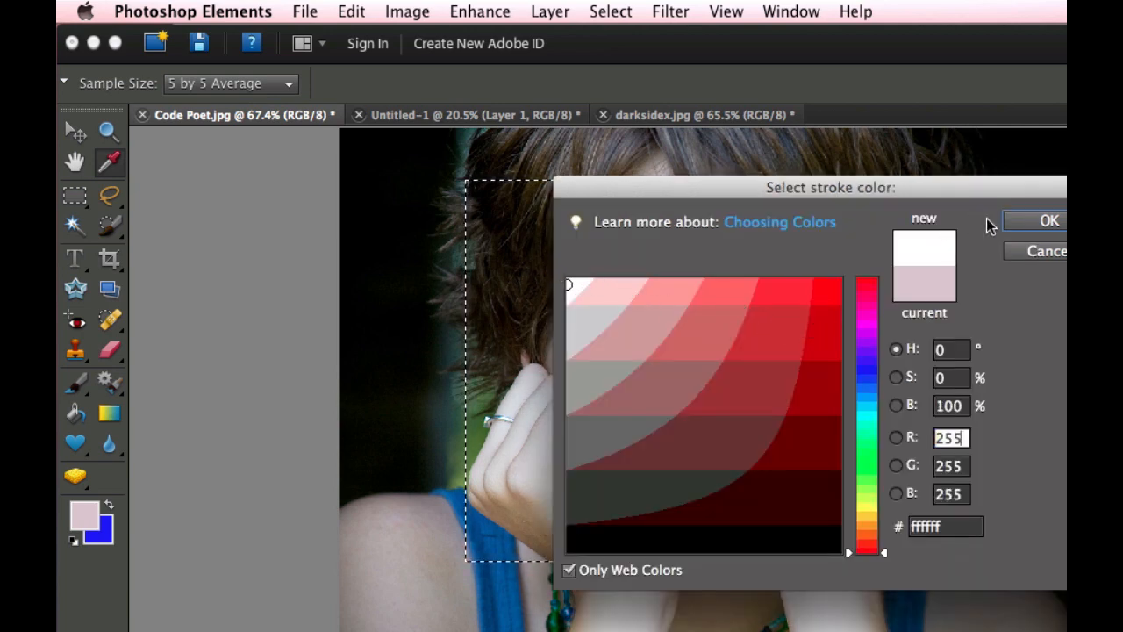
{"action": "left_click", "coordinate": [1018, 222]}
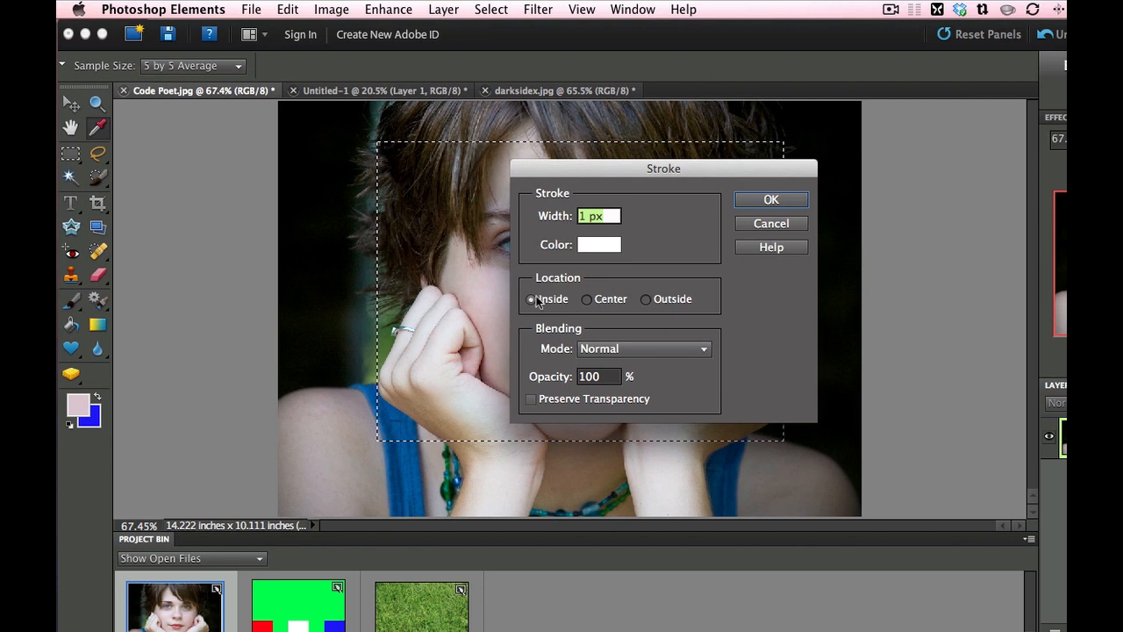
{"action": "left_click", "coordinate": [658, 378]}
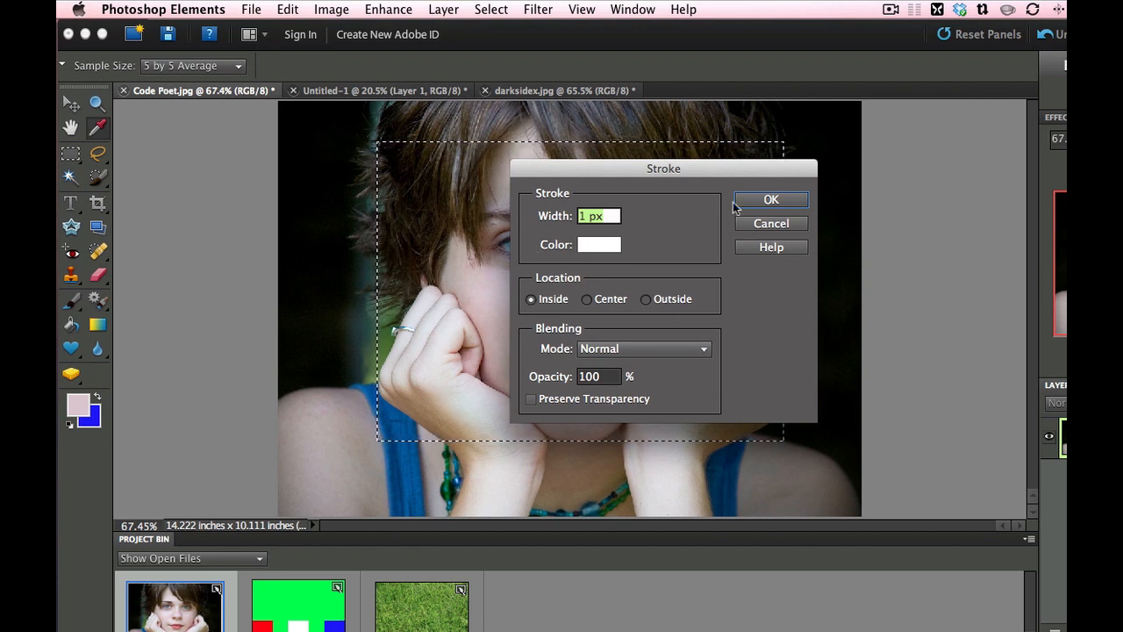
{"action": "left_click", "coordinate": [768, 200]}
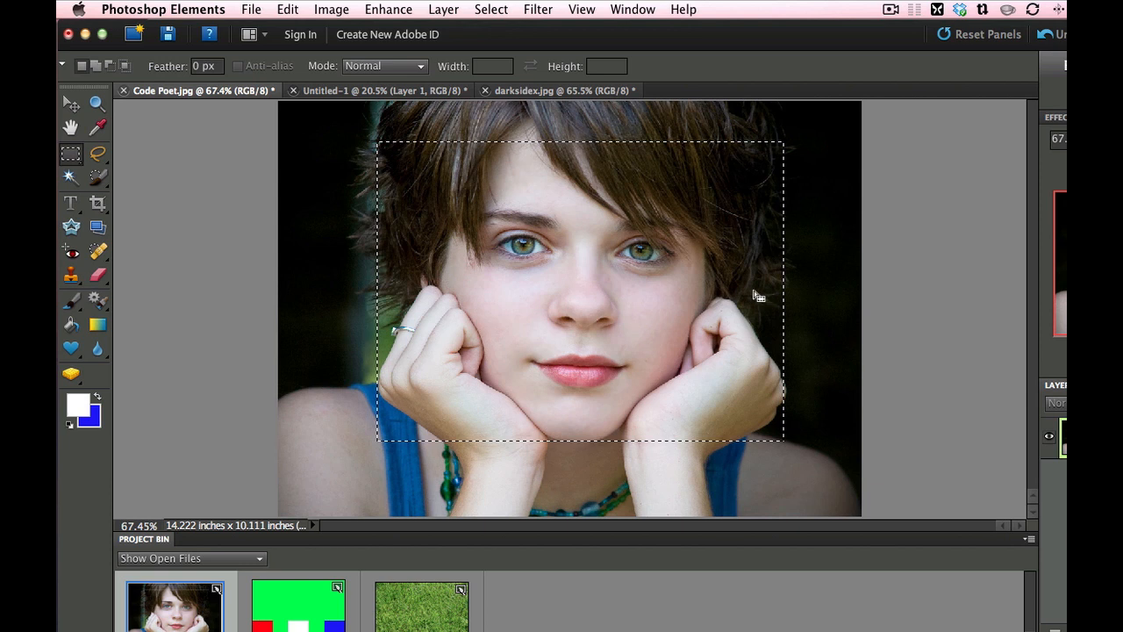
{"action": "key", "text": "super+d"}
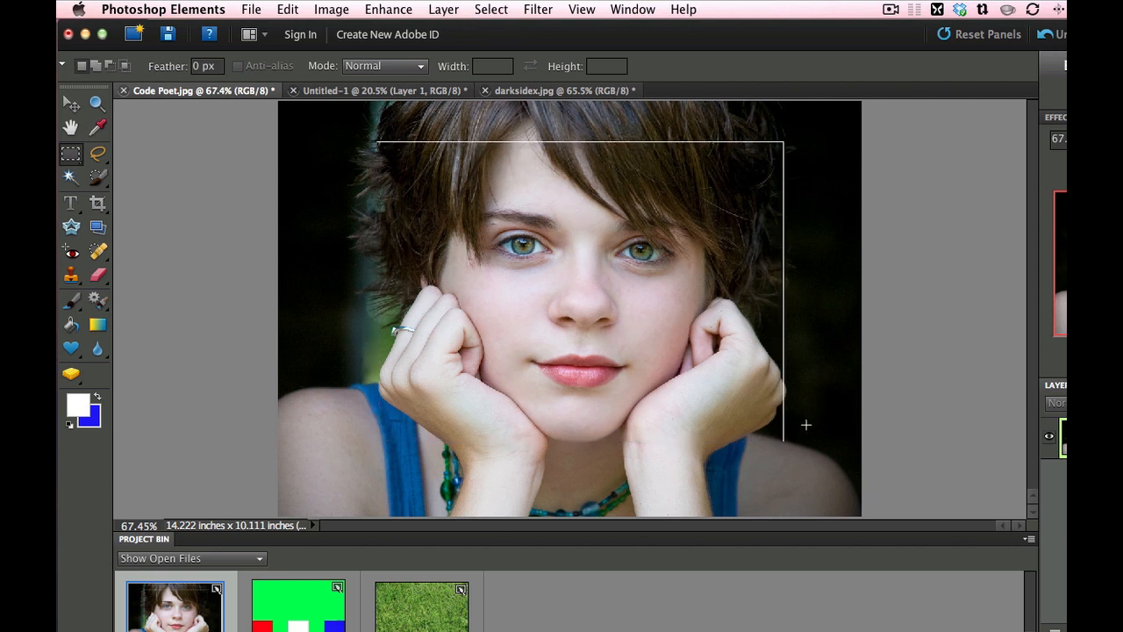
Step: Inspect the white outline at 100% zoom, undo the stroke and clear the rectangular selection
{"action": "key", "text": "super+alt+0"}
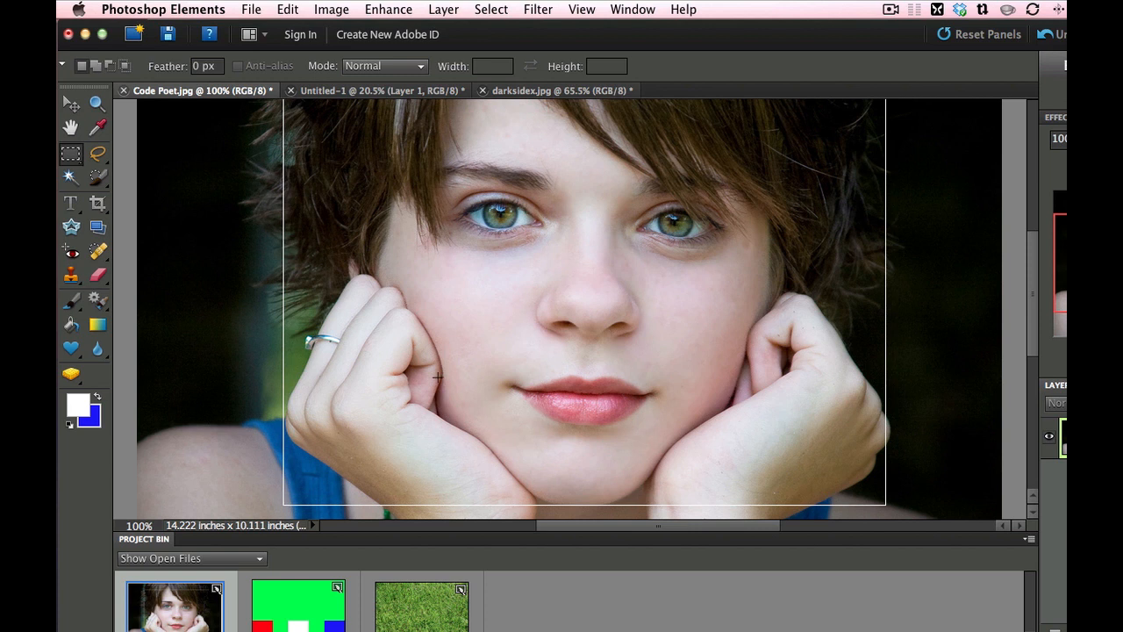
{"action": "scroll", "coordinate": [436, 378], "scroll_direction": "up", "scroll_amount": 5}
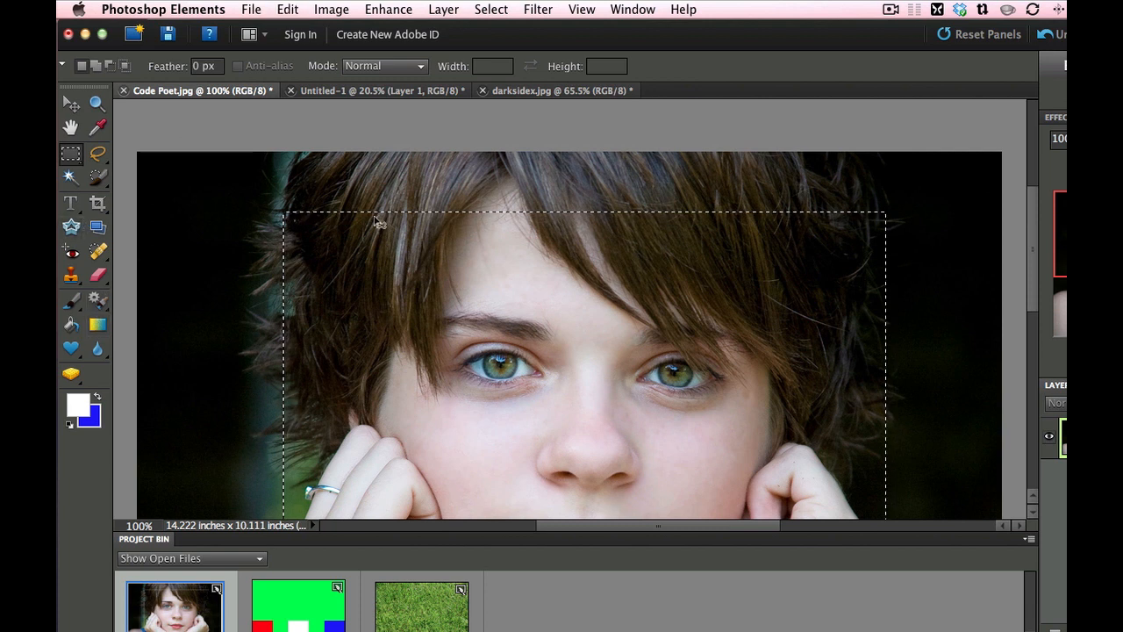
{"action": "left_click", "coordinate": [177, 189]}
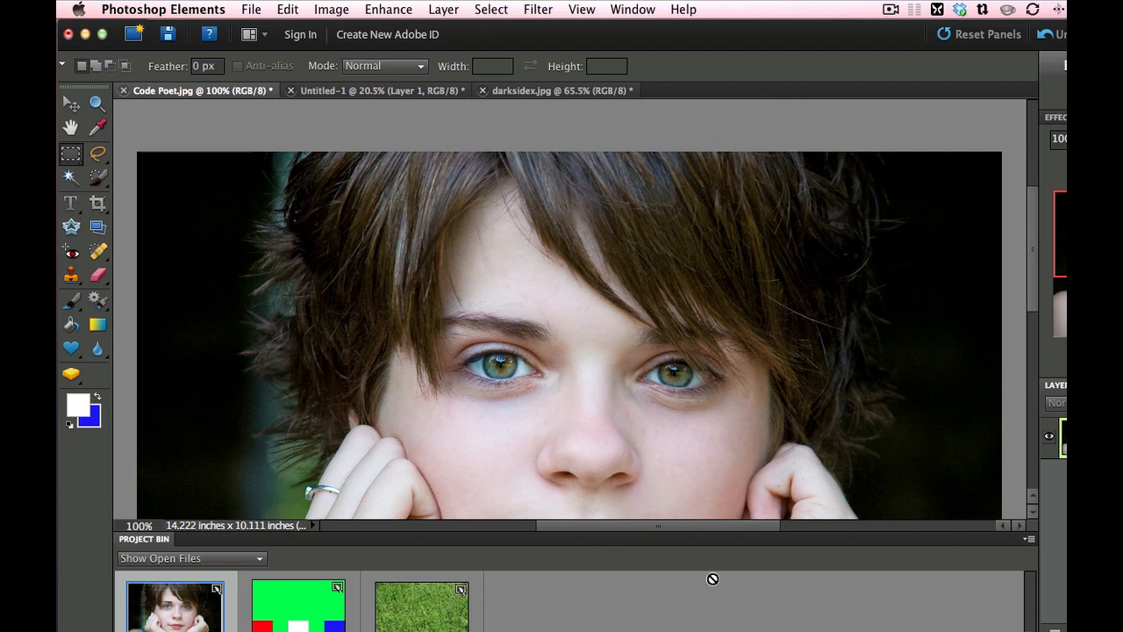
Step: Switch to the Elliptical Marquee tool, draw a wide oval selection over the face and reposition it to cover both eyes and the mouth
{"action": "left_click_drag", "start_coordinate": [75, 160], "coordinate": [143, 180]}
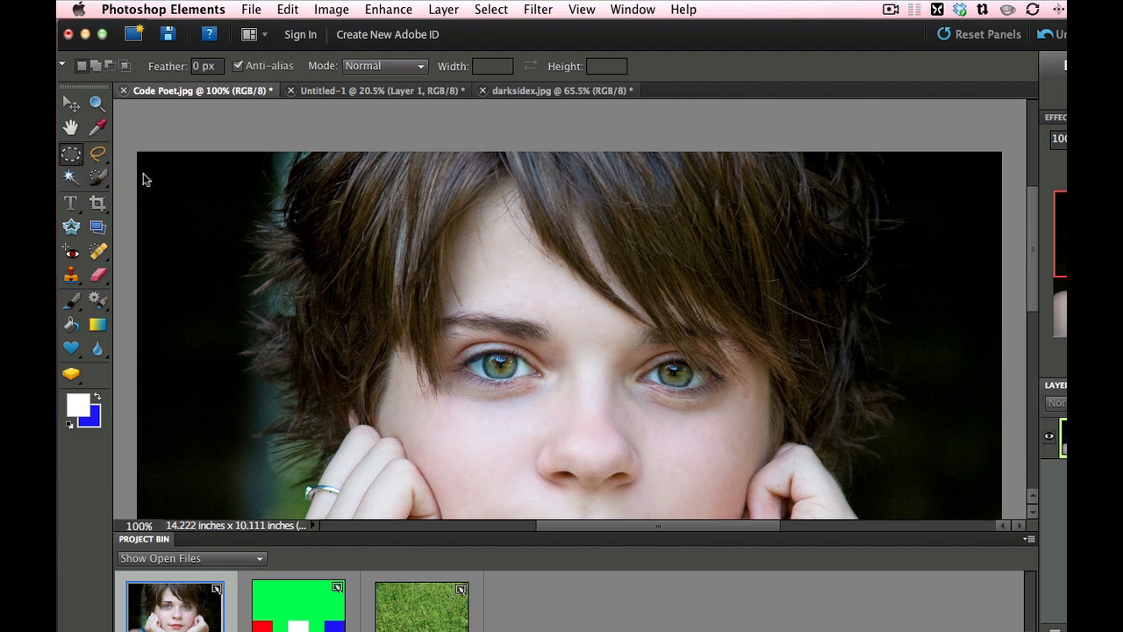
{"action": "scroll", "coordinate": [351, 223], "scroll_direction": "down", "scroll_amount": 5}
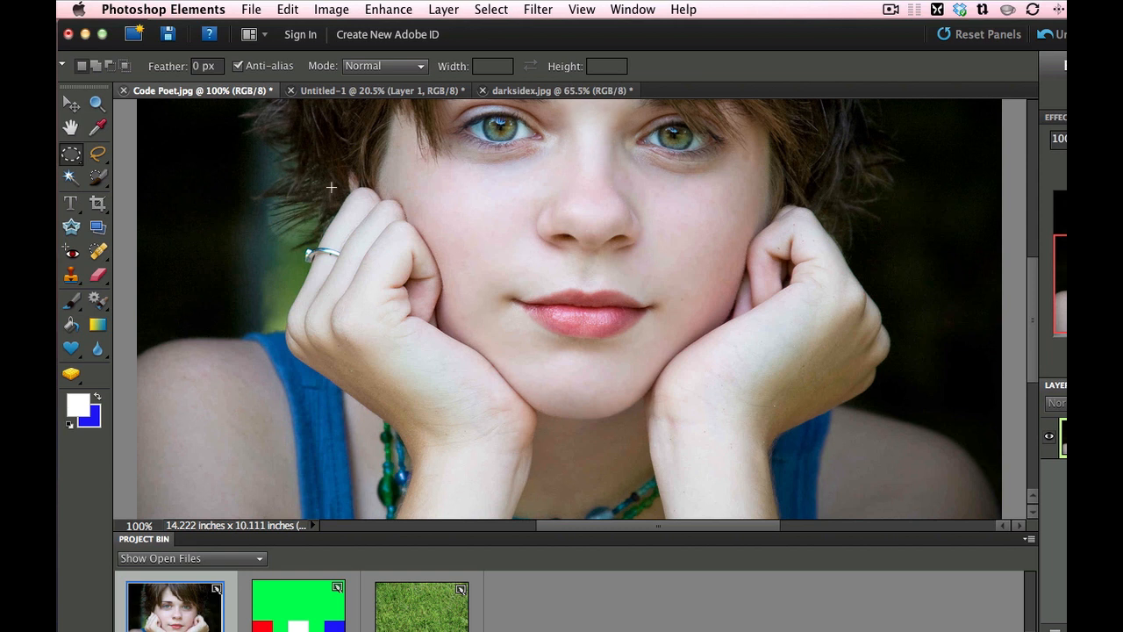
{"action": "scroll", "coordinate": [331, 187], "scroll_direction": "up", "scroll_amount": 1}
{"action": "left_click_drag", "start_coordinate": [443, 185], "coordinate": [868, 439]}
{"action": "left_click_drag", "start_coordinate": [678, 287], "coordinate": [643, 256]}
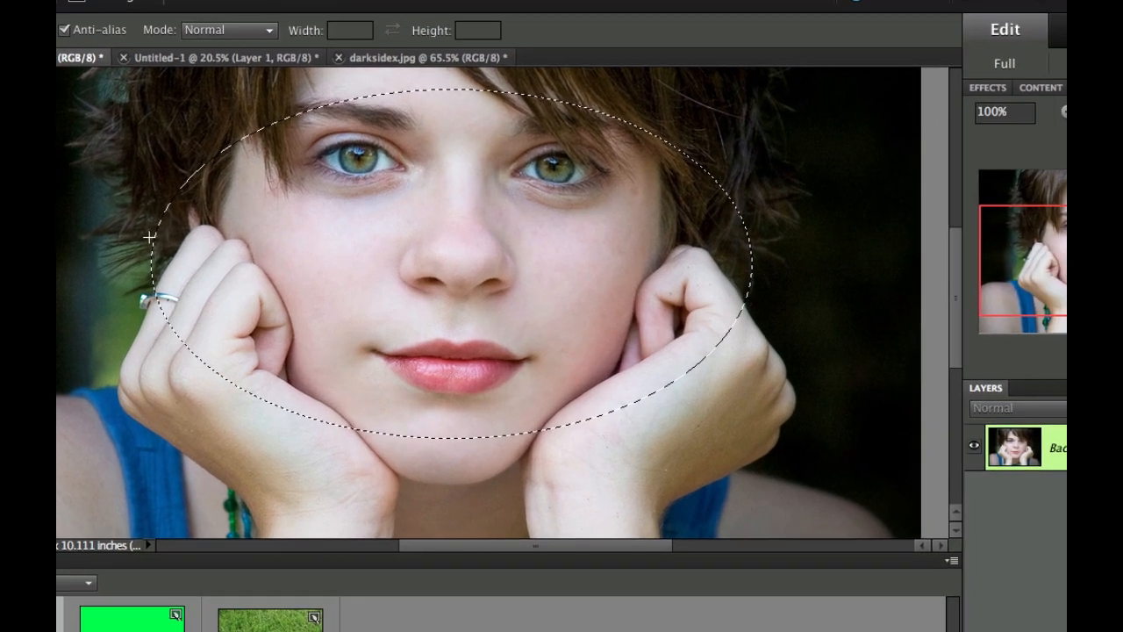
Step: Copy the oval selection onto a new layer, hide the Background layer to isolate it, and undo these changes
{"action": "key", "text": "ctrl+j"}
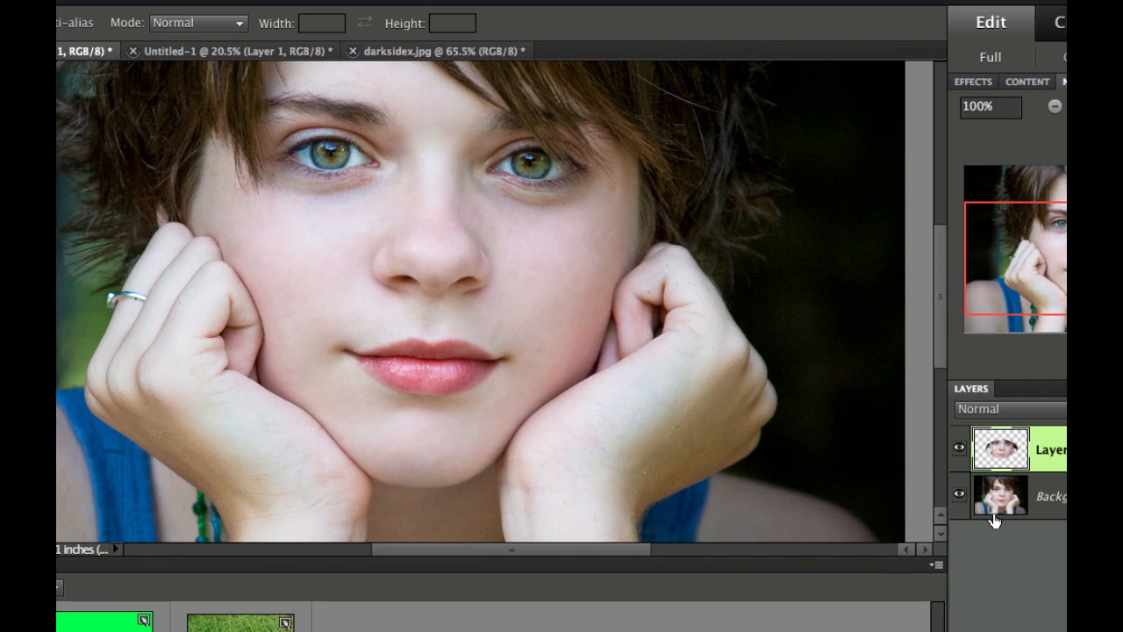
{"action": "left_click", "coordinate": [960, 496]}
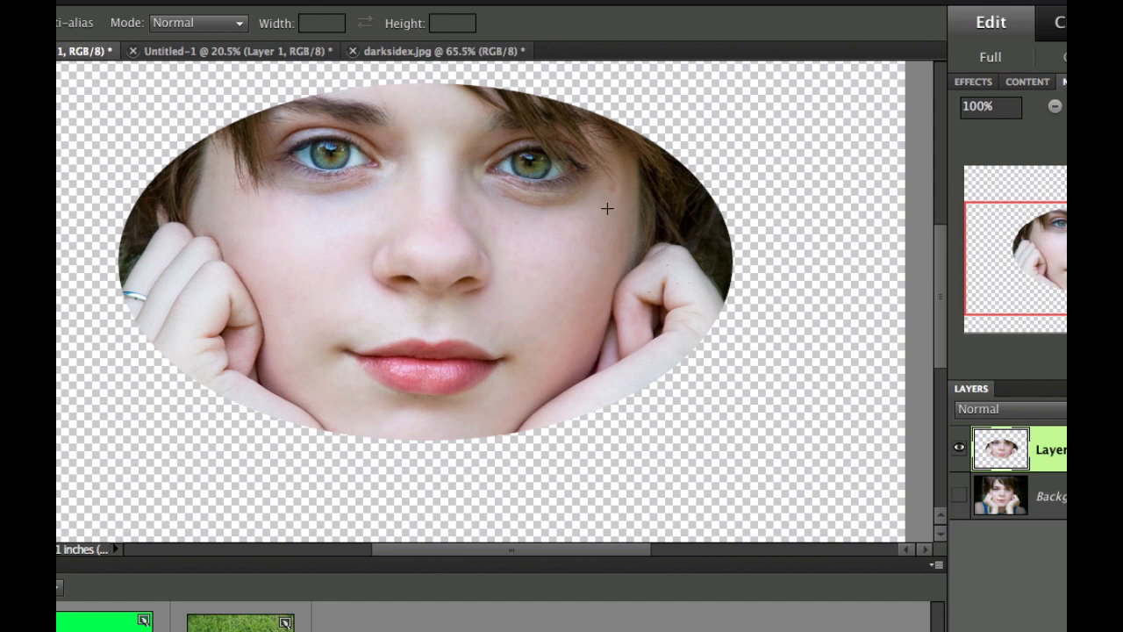
{"action": "key", "text": "ctrl+z"}
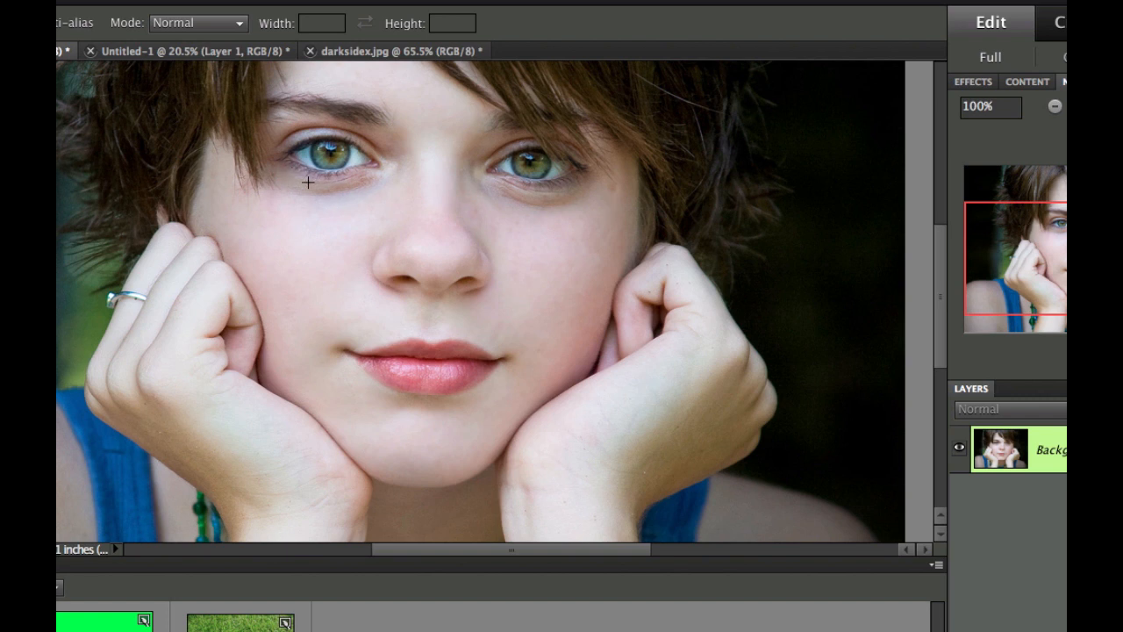
Step: Add a new blank layer above the Background and draw a small circular selection over the cheek beside the nose
{"action": "left_click_drag", "start_coordinate": [255, 140], "coordinate": [730, 410]}
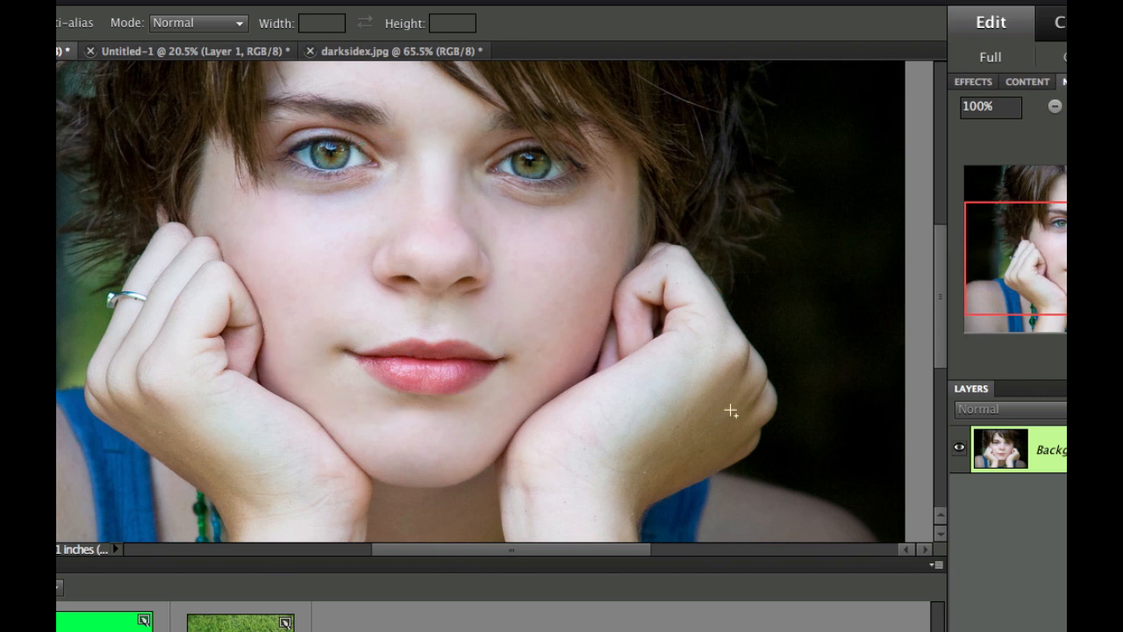
{"action": "left_click", "coordinate": [257, 285]}
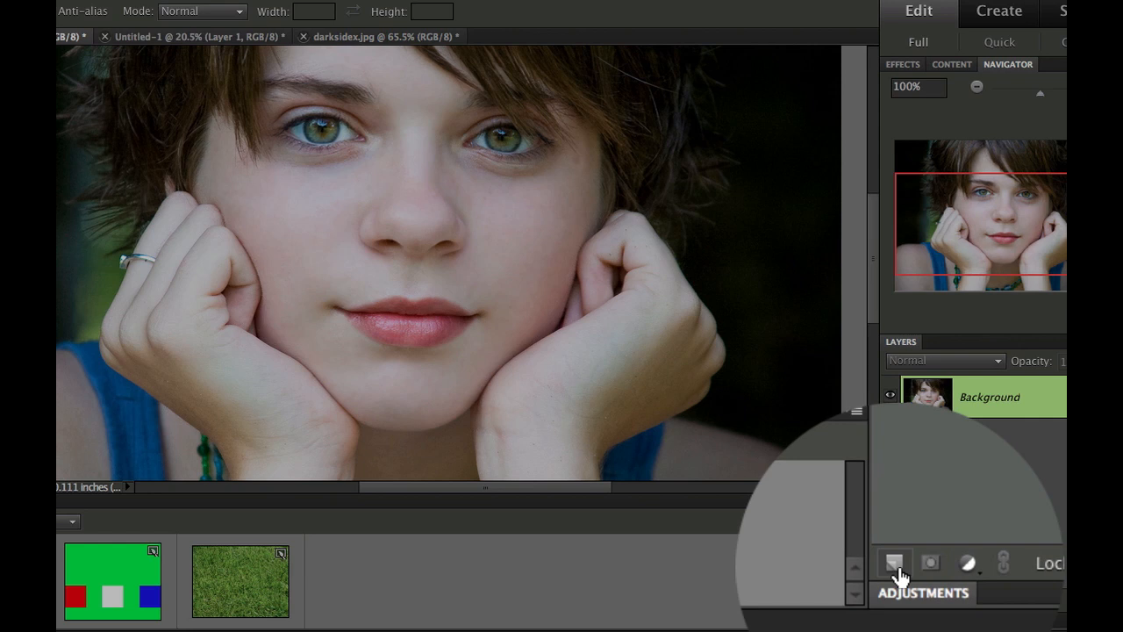
{"action": "left_click", "coordinate": [895, 566]}
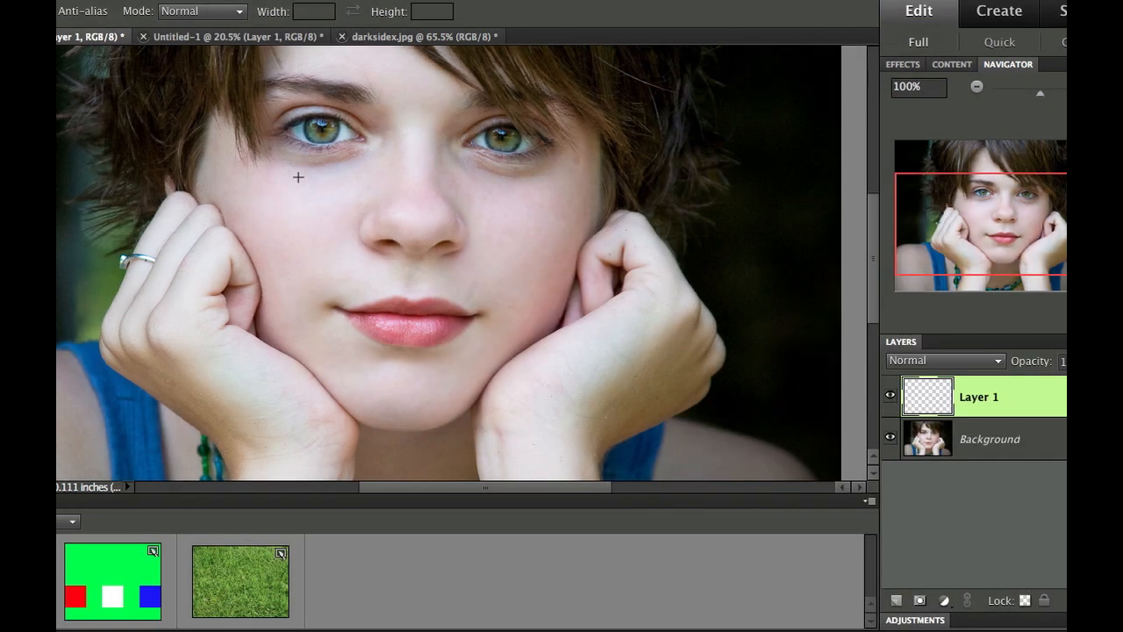
{"action": "left_click_drag", "start_coordinate": [382, 239], "coordinate": [412, 270]}
Step: Outline the circular selection with a 10 px white stroke located Inside at 100% opacity, and deselect
{"action": "left_click", "coordinate": [148, 9]}
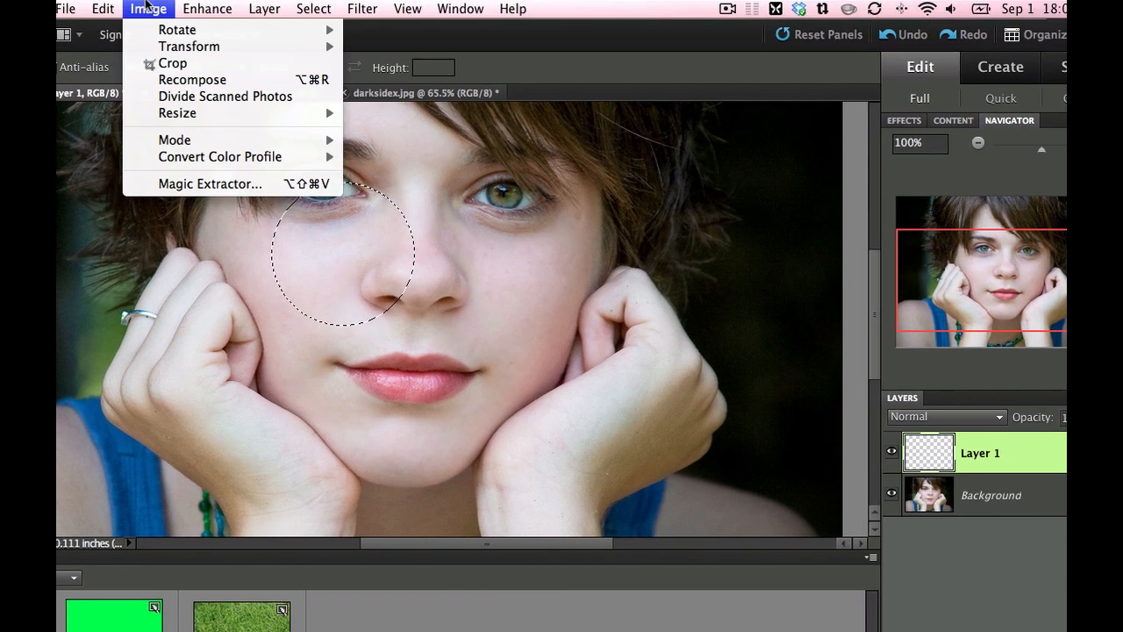
{"action": "mouse_move", "coordinate": [104, 7]}
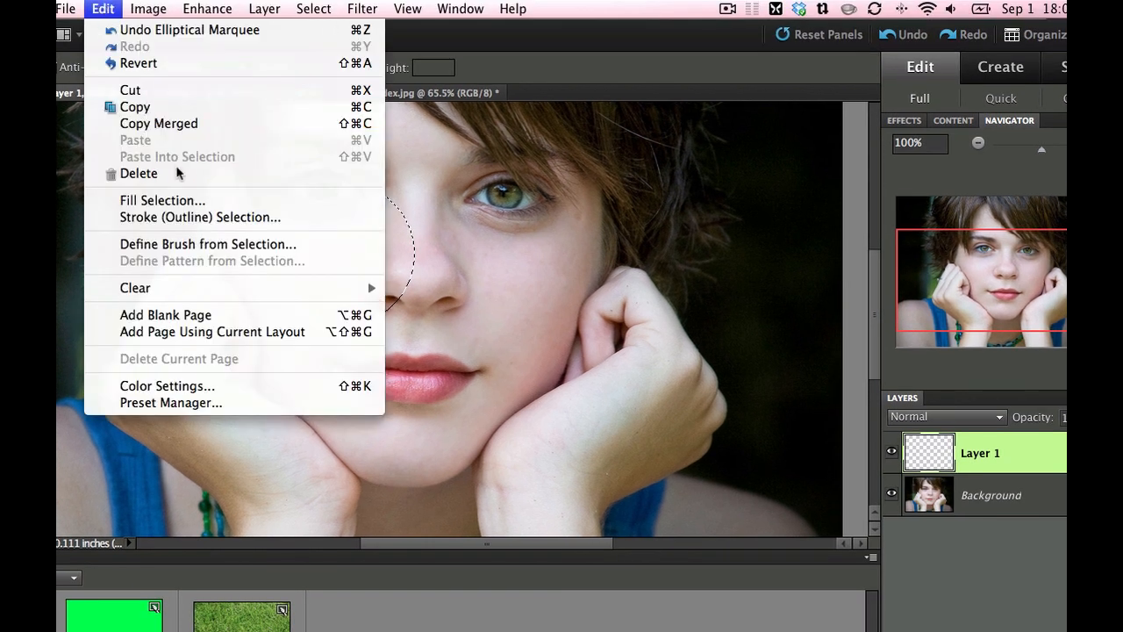
{"action": "left_click", "coordinate": [180, 219]}
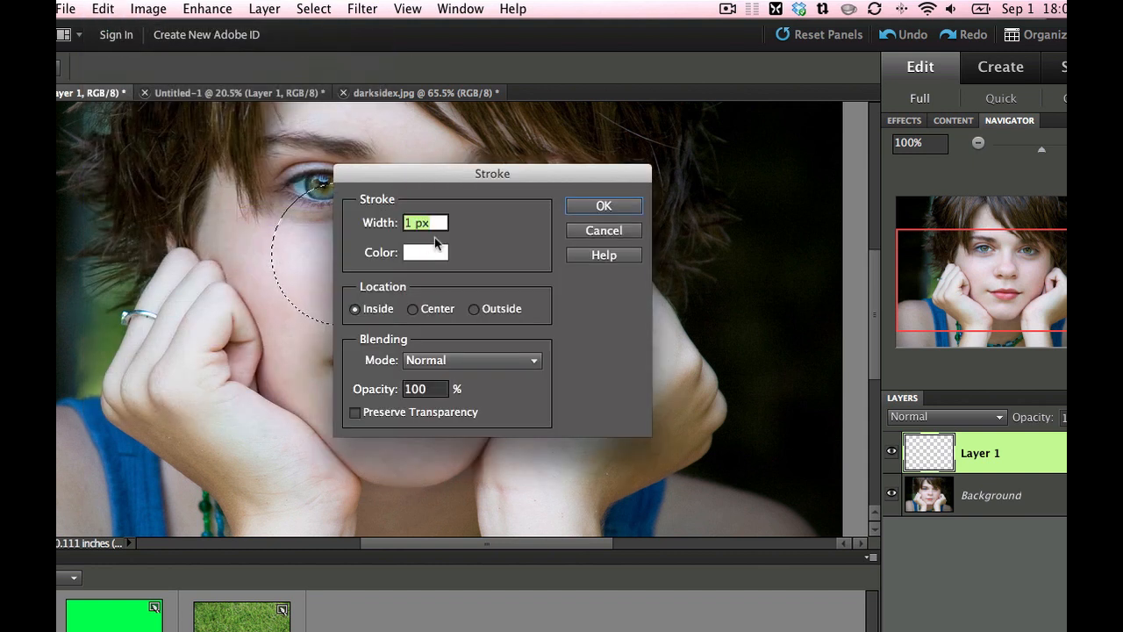
{"action": "left_click", "coordinate": [410, 226]}
{"action": "key", "text": "BackSpace"}
{"action": "type", "text": "10"}
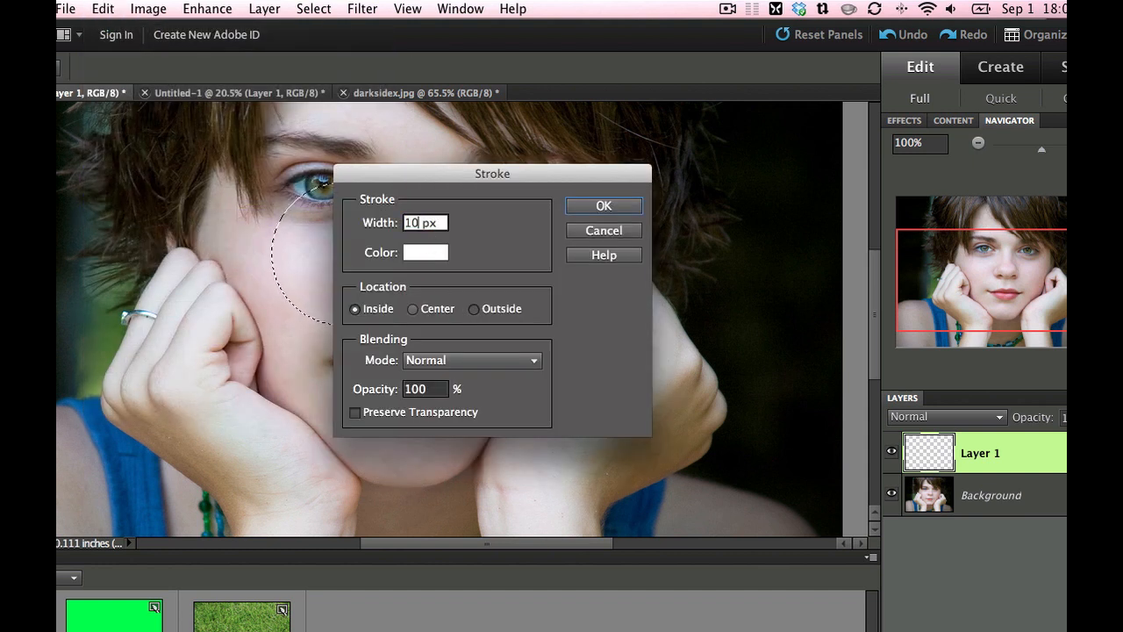
{"action": "left_click", "coordinate": [608, 209]}
{"action": "left_click", "coordinate": [542, 272]}
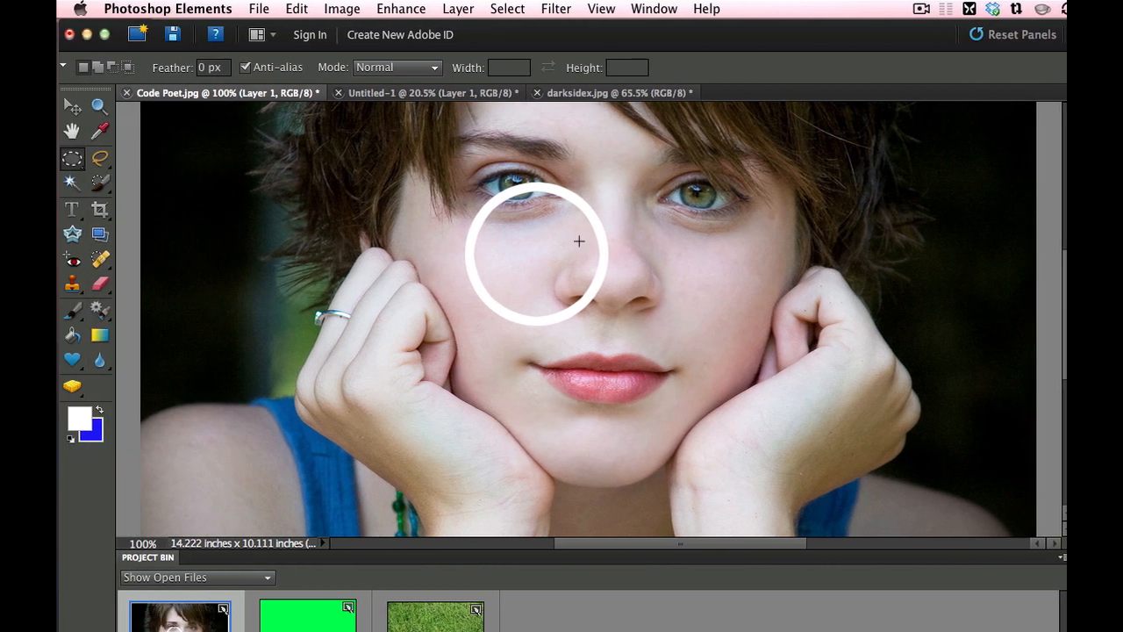
Step: Move the white ring so it frames the eye above it, and delete the ring's layer
{"action": "left_click", "coordinate": [70, 109]}
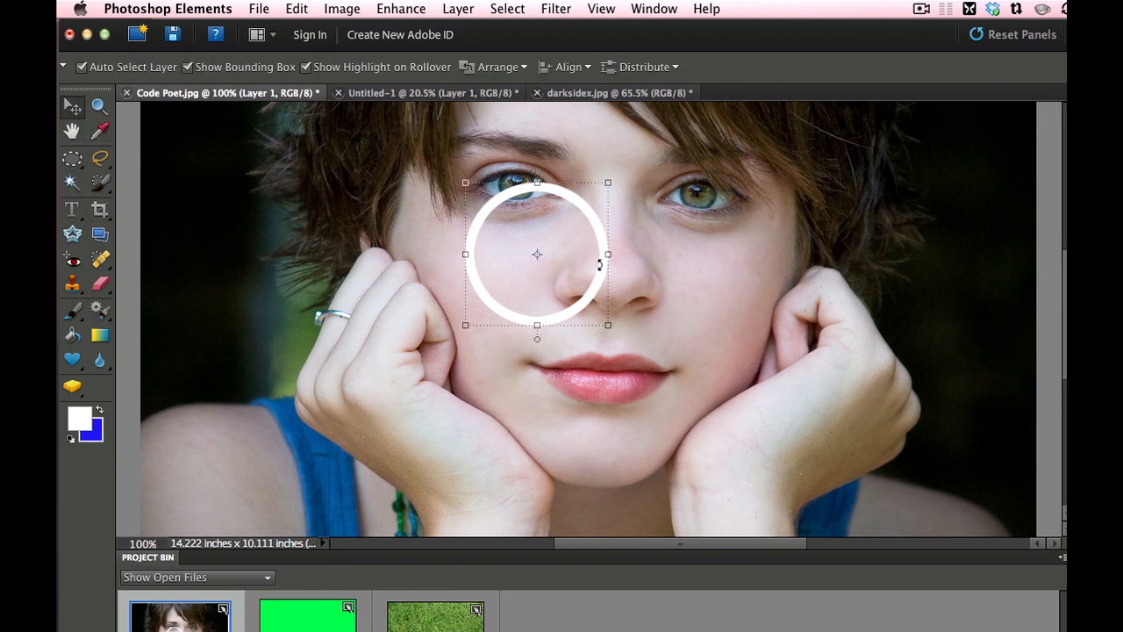
{"action": "left_click_drag", "start_coordinate": [602, 245], "coordinate": [575, 186]}
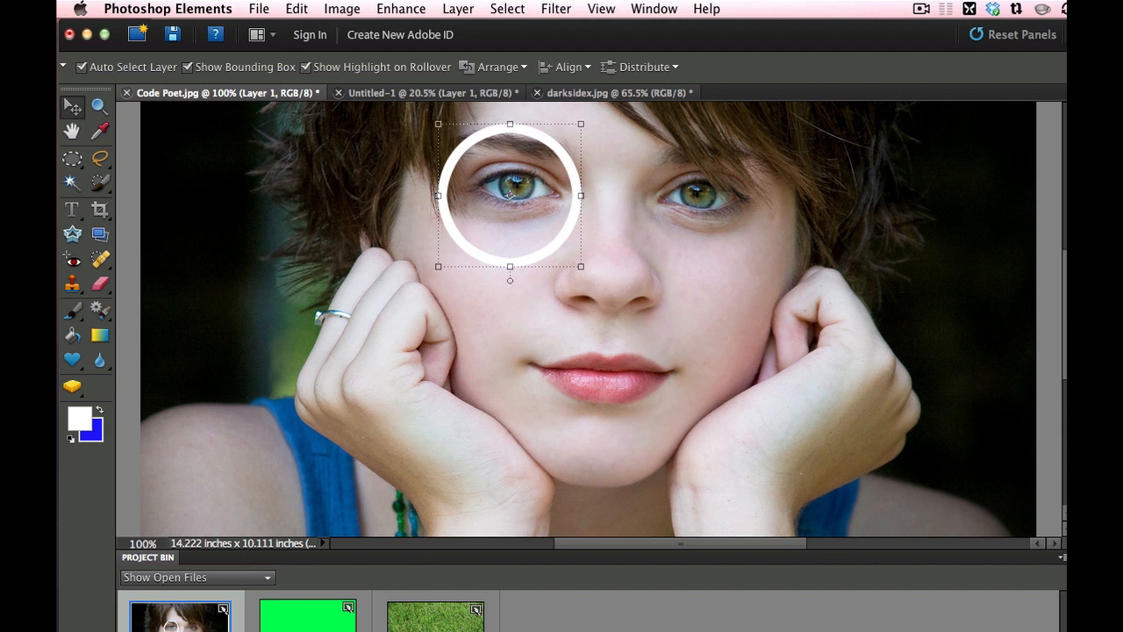
{"action": "key", "text": "Delete"}
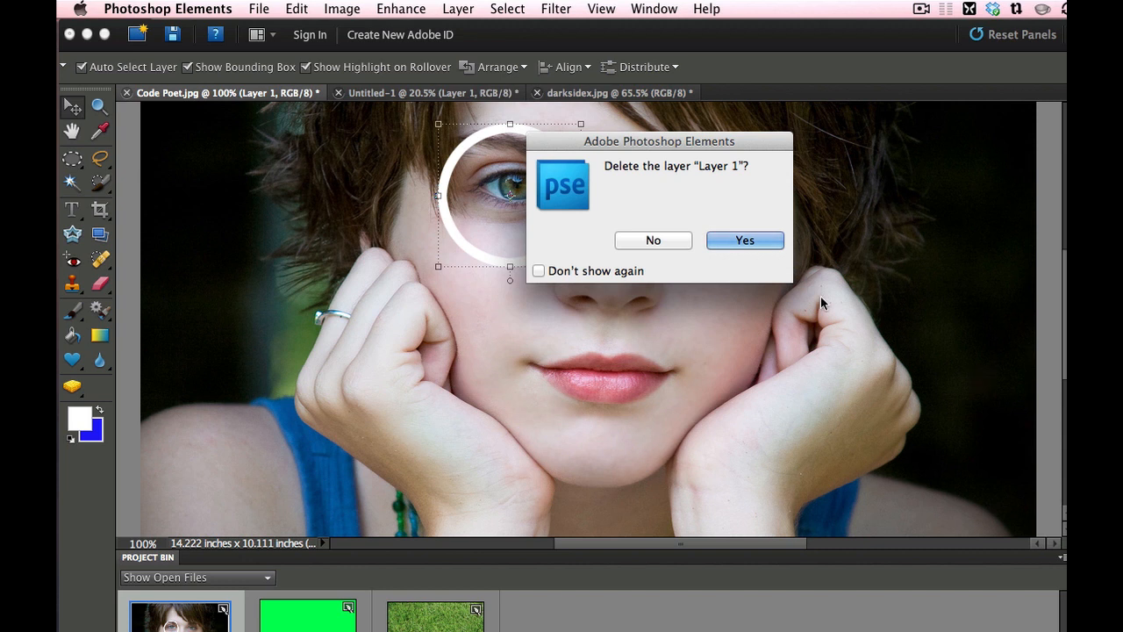
{"action": "left_click", "coordinate": [745, 243]}
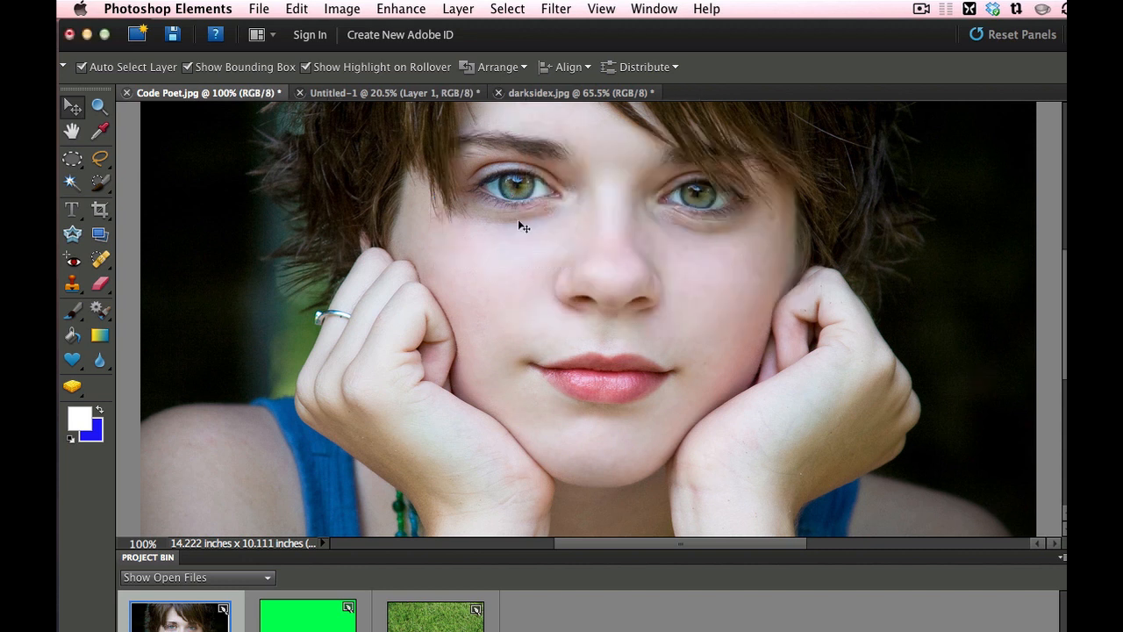
Step: Switch back to the Elliptical Marquee tool and review its available selection modes
{"action": "left_click", "coordinate": [73, 162]}
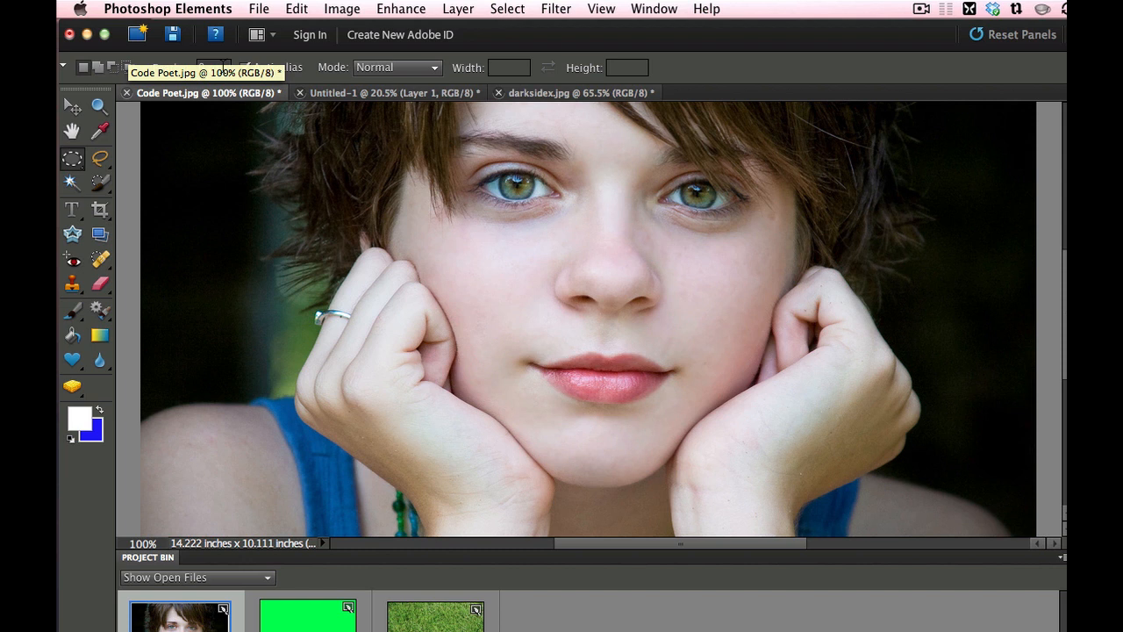
{"action": "left_click", "coordinate": [391, 67]}
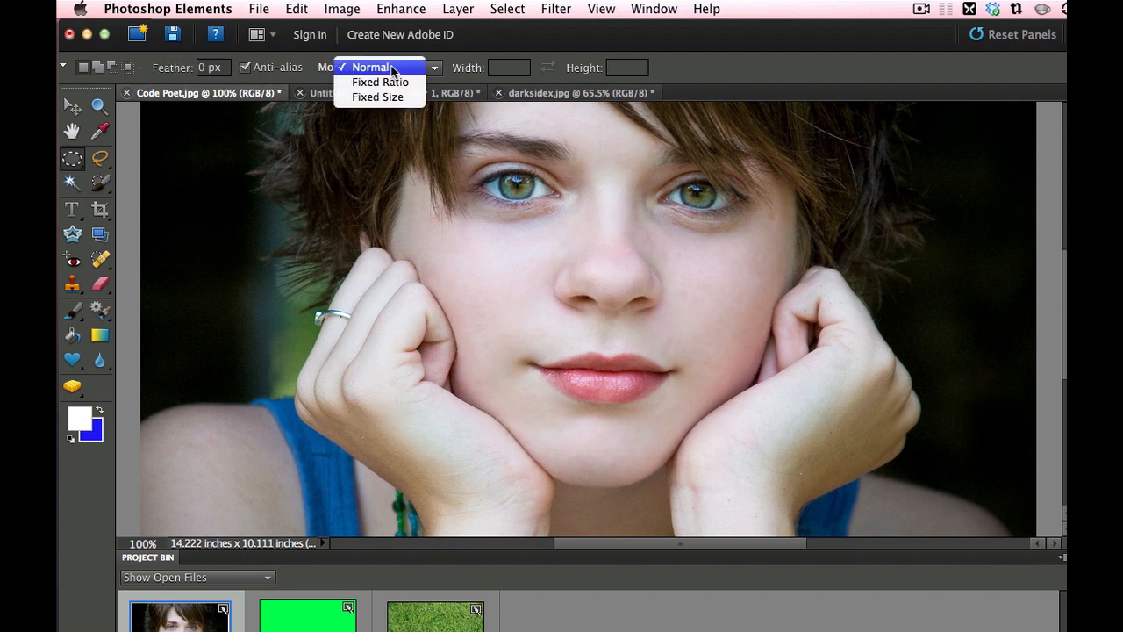
{"action": "left_click", "coordinate": [509, 40]}
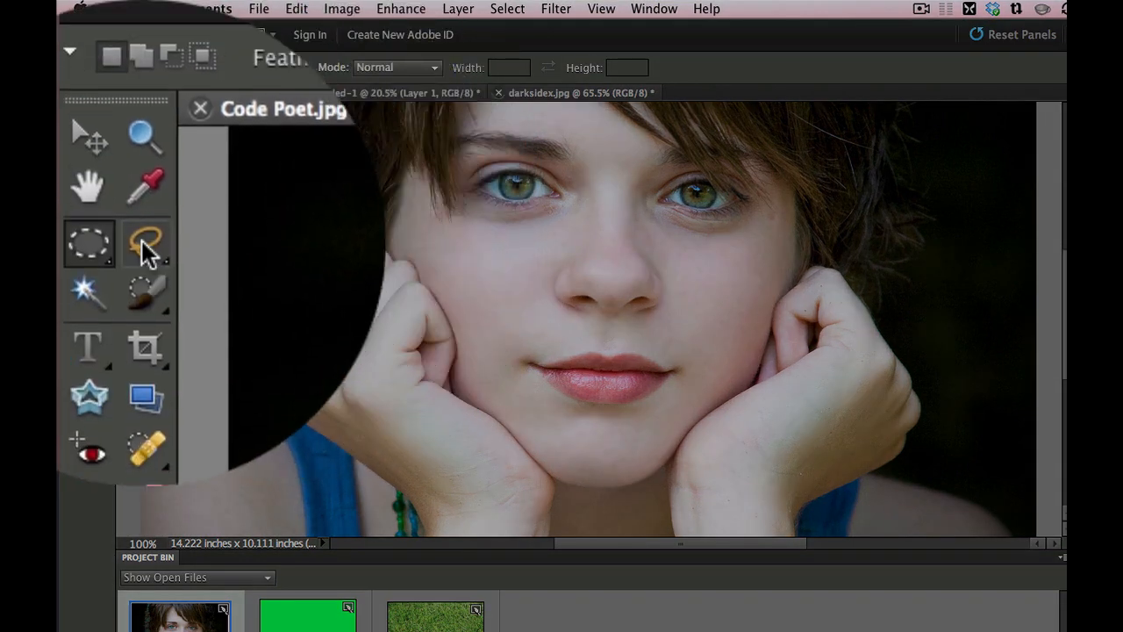
Step: Draw a loose freehand selection around the lips with the Lasso tool
{"action": "left_click", "coordinate": [145, 250]}
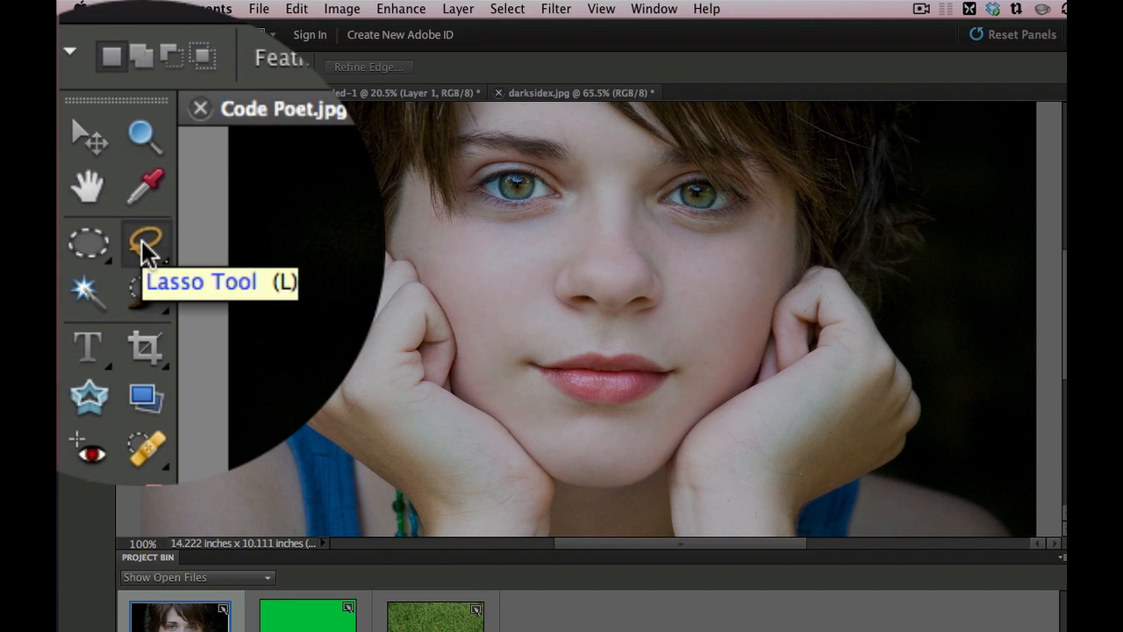
{"action": "left_click", "coordinate": [145, 250]}
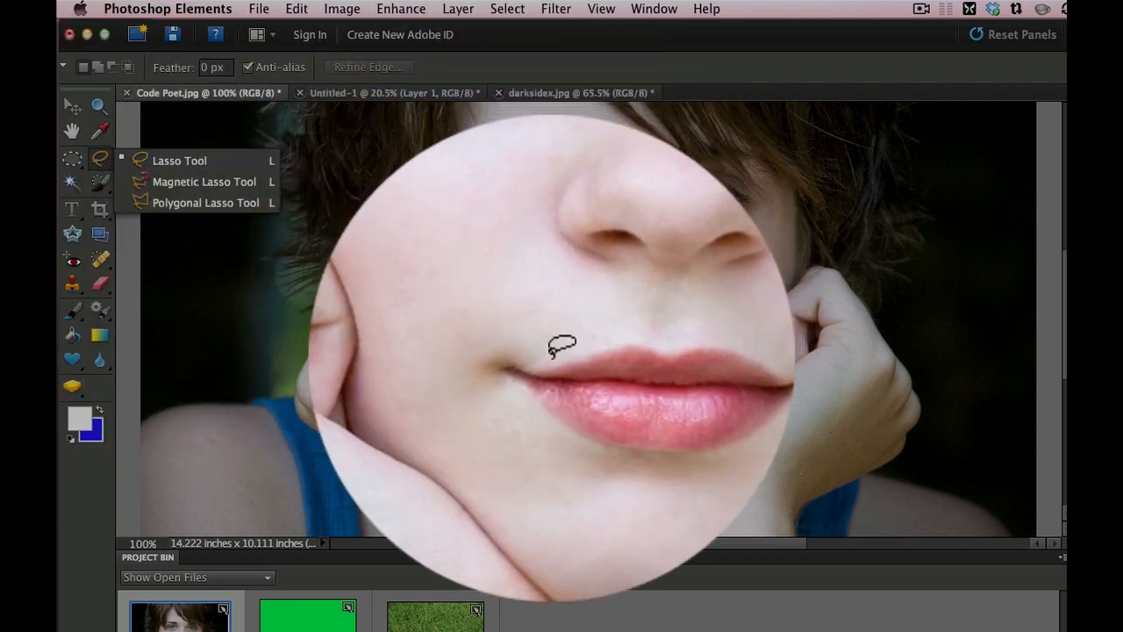
{"action": "left_click", "coordinate": [541, 354]}
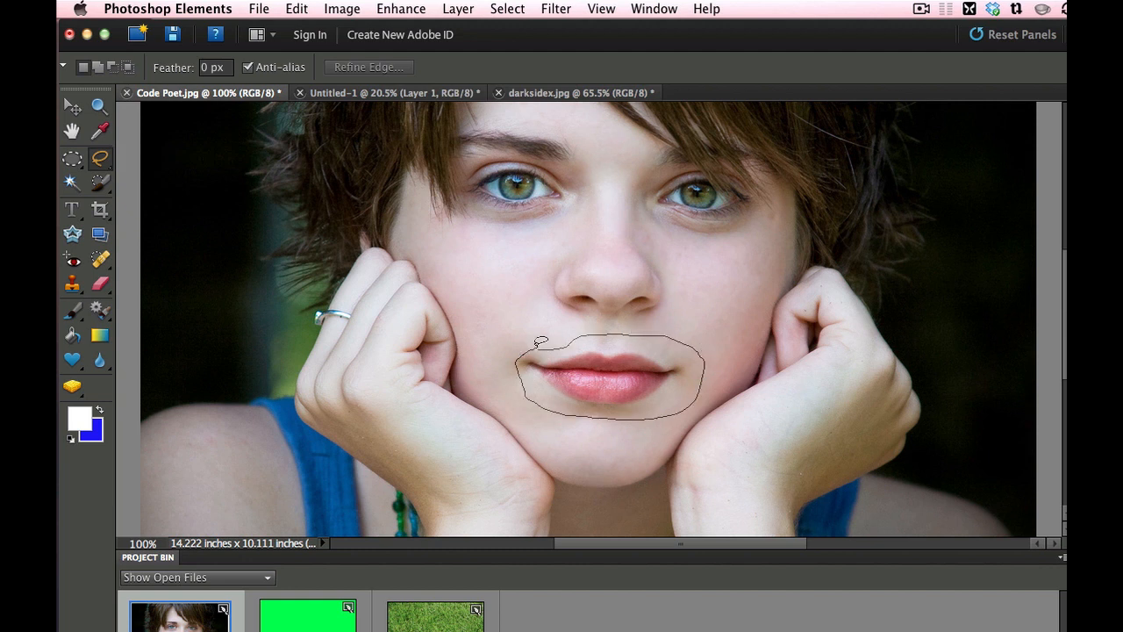
{"action": "left_click_drag", "start_coordinate": [541, 345], "coordinate": [539, 348]}
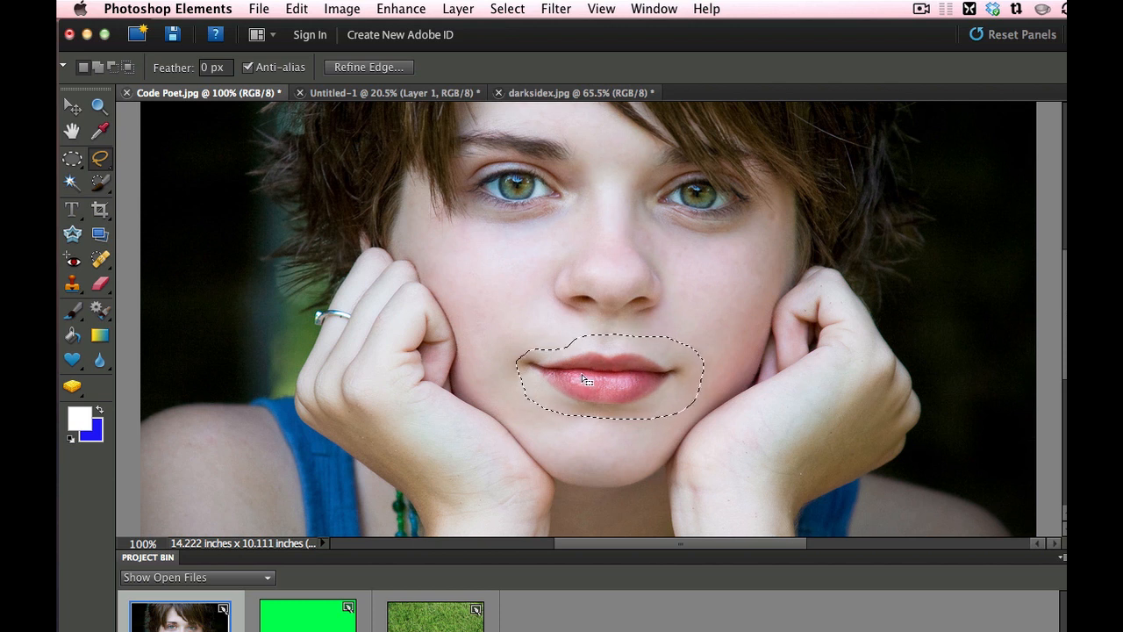
Step: Try raising the lip selection's saturation to +75 with Hue/Saturation, and cancel the adjustment
{"action": "left_click", "coordinate": [397, 11]}
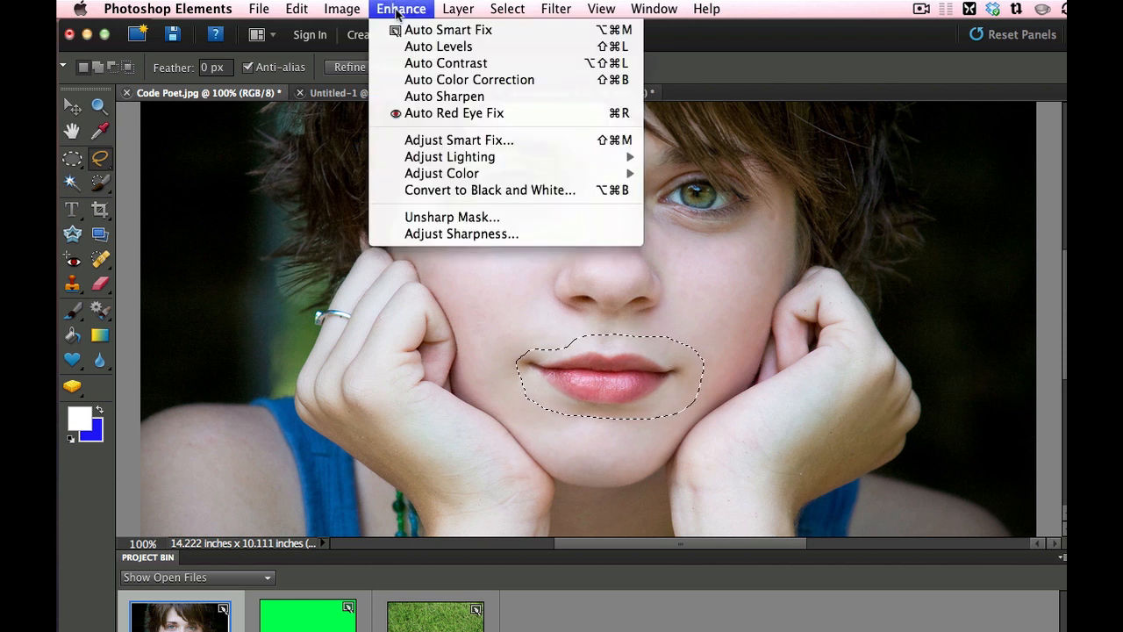
{"action": "mouse_move", "coordinate": [471, 179]}
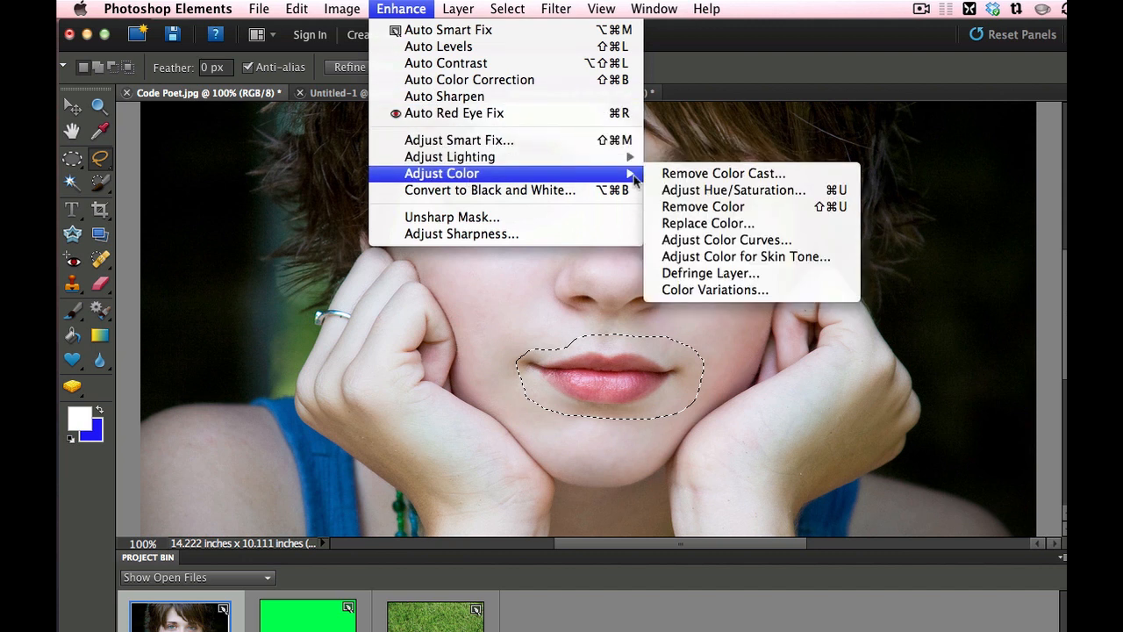
{"action": "left_click", "coordinate": [719, 194]}
{"action": "left_click_drag", "start_coordinate": [890, 279], "coordinate": [958, 281]}
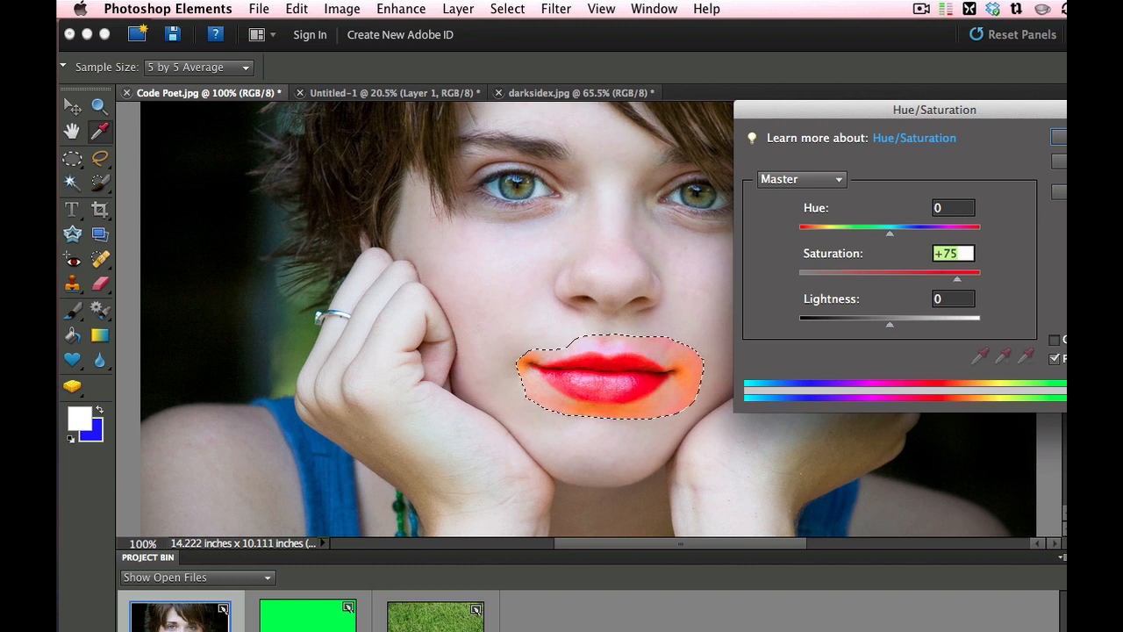
{"action": "left_click", "coordinate": [1058, 162]}
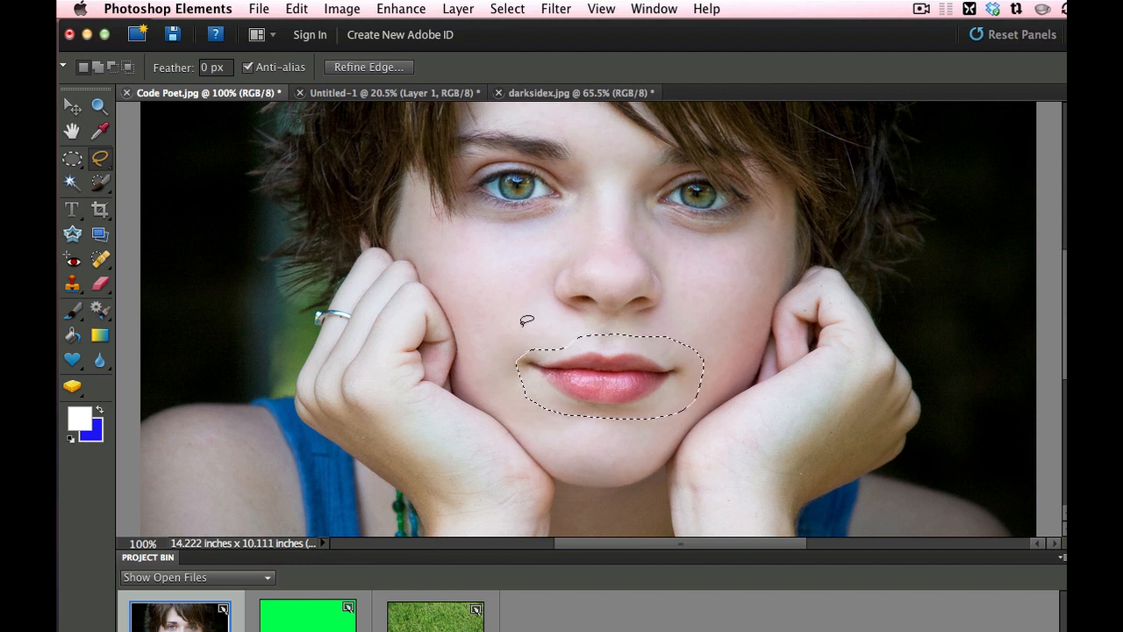
Step: Clear the lip selection and switch to the Magnetic Lasso tool
{"action": "left_click", "coordinate": [442, 298]}
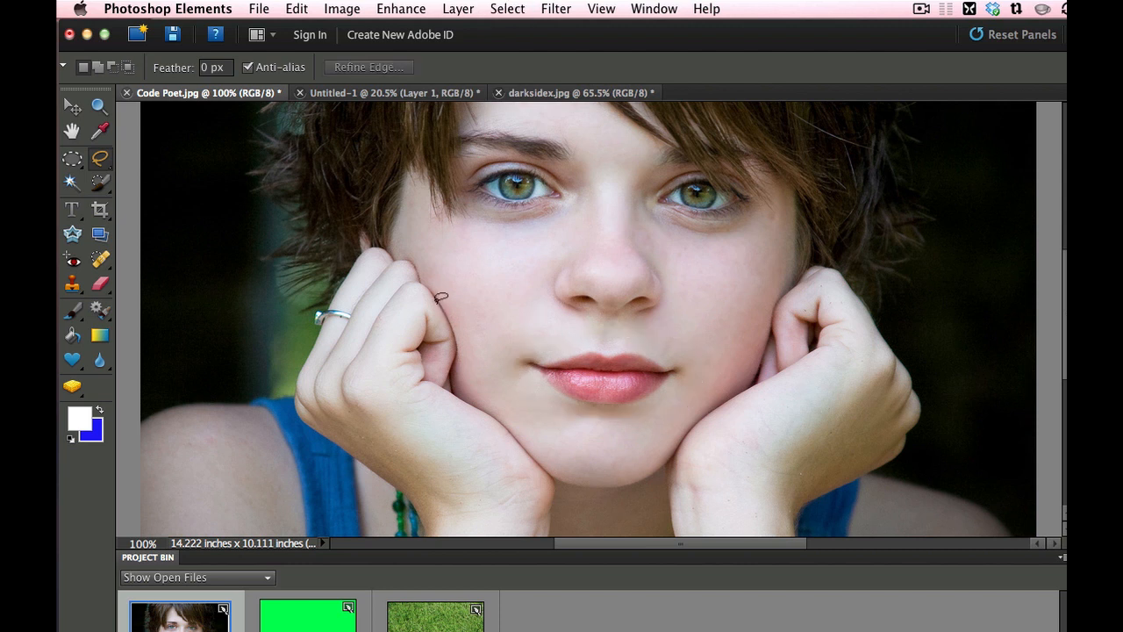
{"action": "left_click", "coordinate": [99, 168]}
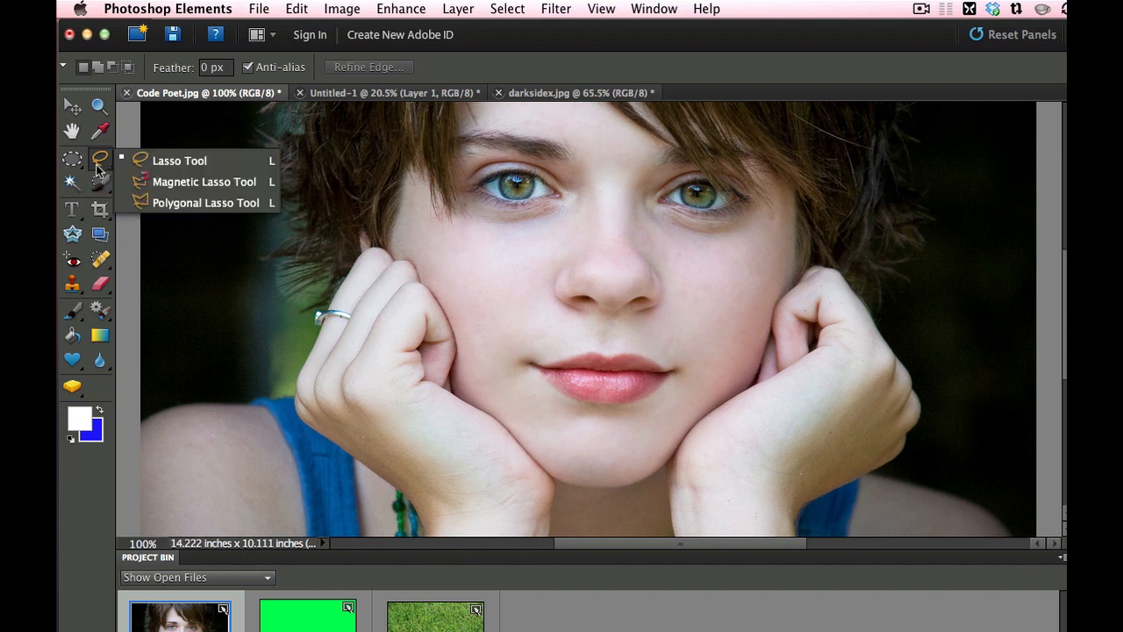
{"action": "left_click", "coordinate": [150, 183]}
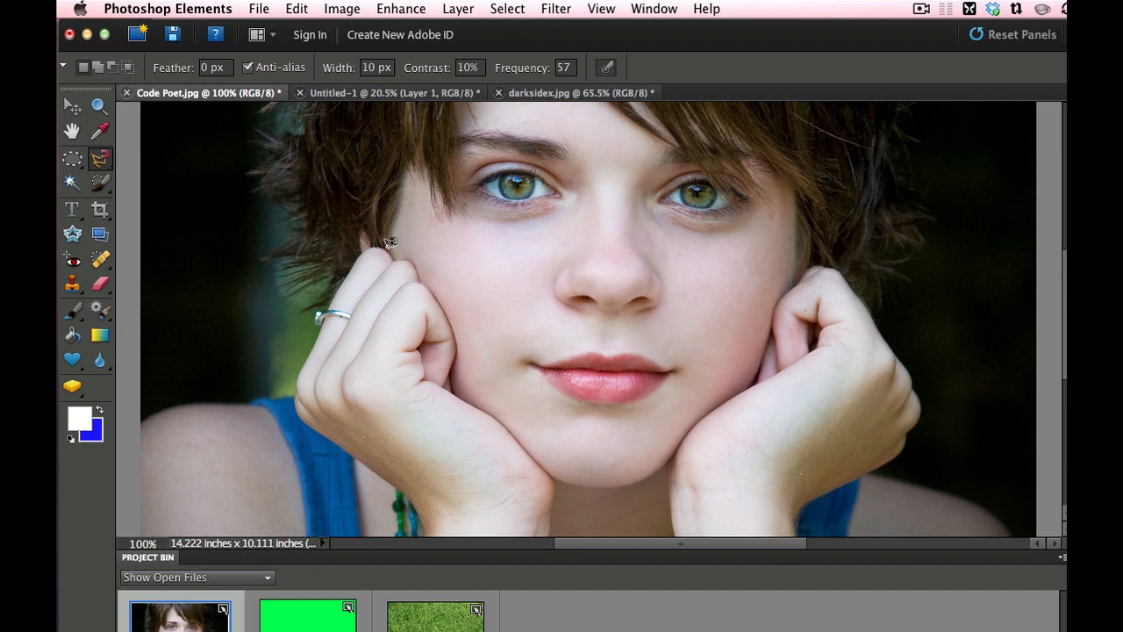
Step: Trace the outline of the hand wearing the ring with the Magnetic Lasso and close it into a selection
{"action": "left_click", "coordinate": [387, 246]}
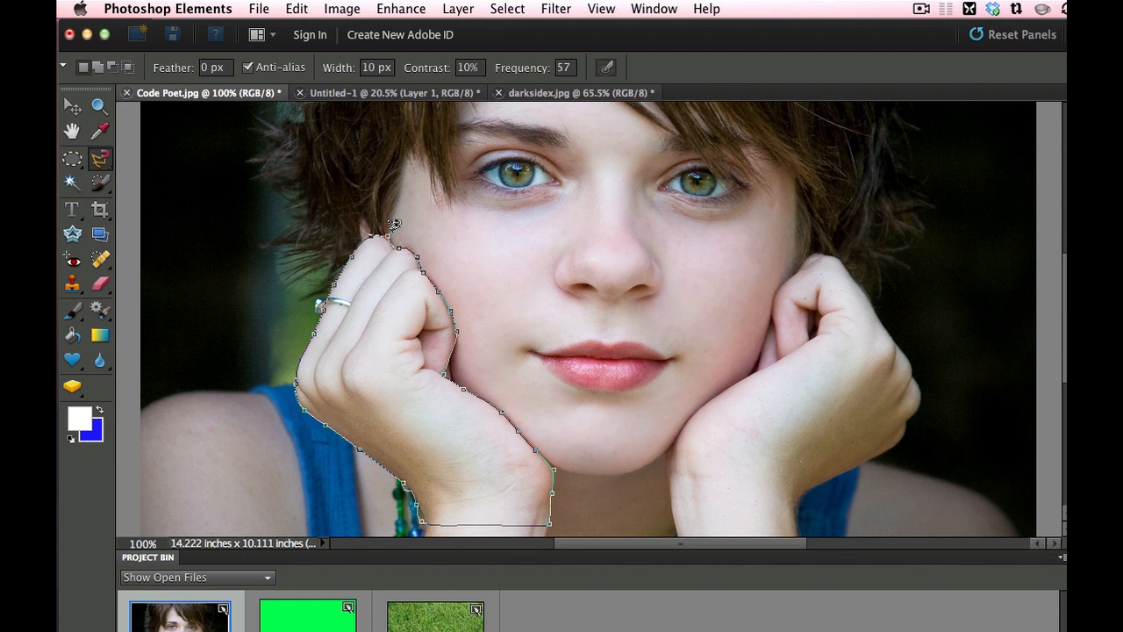
{"action": "key", "text": "Escape"}
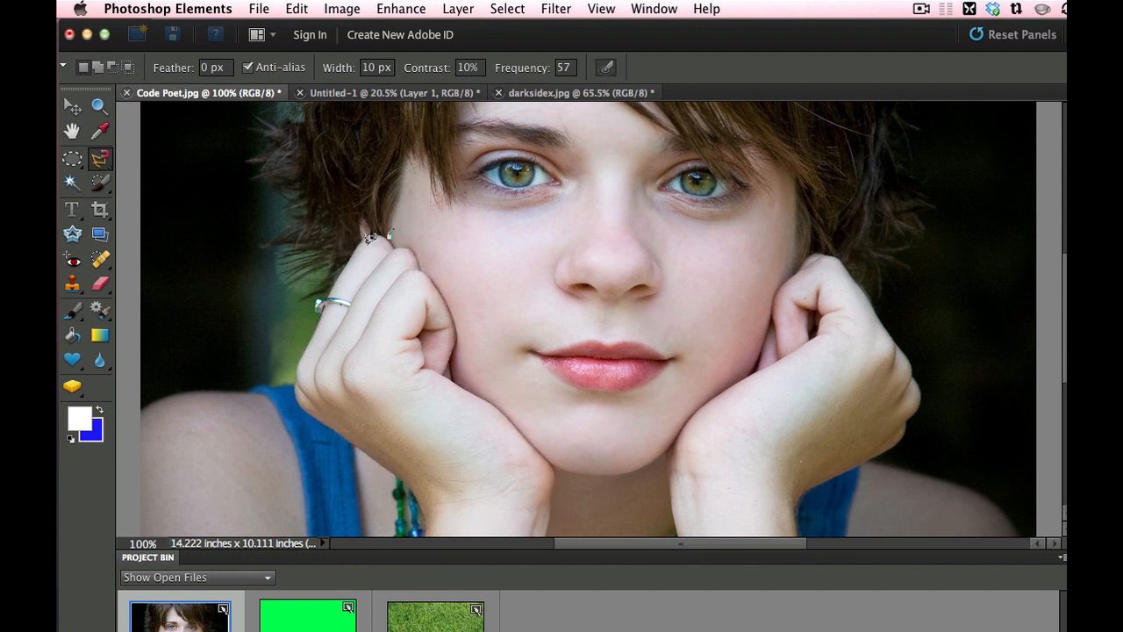
{"action": "left_click", "coordinate": [388, 235]}
{"action": "left_click", "coordinate": [384, 247]}
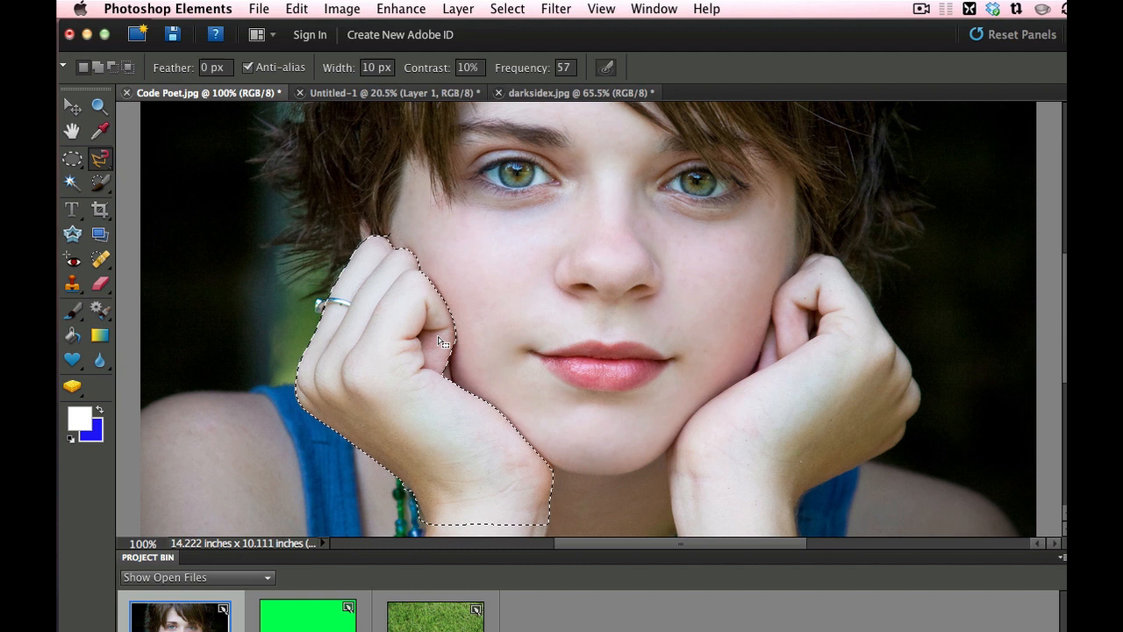
Step: Try copying the selected ringed hand to a new layer, and clear the selection
{"action": "key", "text": "super+j"}
{"action": "key", "text": "super+d"}
Step: Outline the hand without the ring with the Polygonal Lasso and close it into a selection
{"action": "mouse_move", "coordinate": [96, 163]}
{"action": "left_mouse_down"}
{"action": "mouse_move", "coordinate": [119, 167]}
{"action": "mouse_move", "coordinate": [139, 196]}
{"action": "left_mouse_up"}
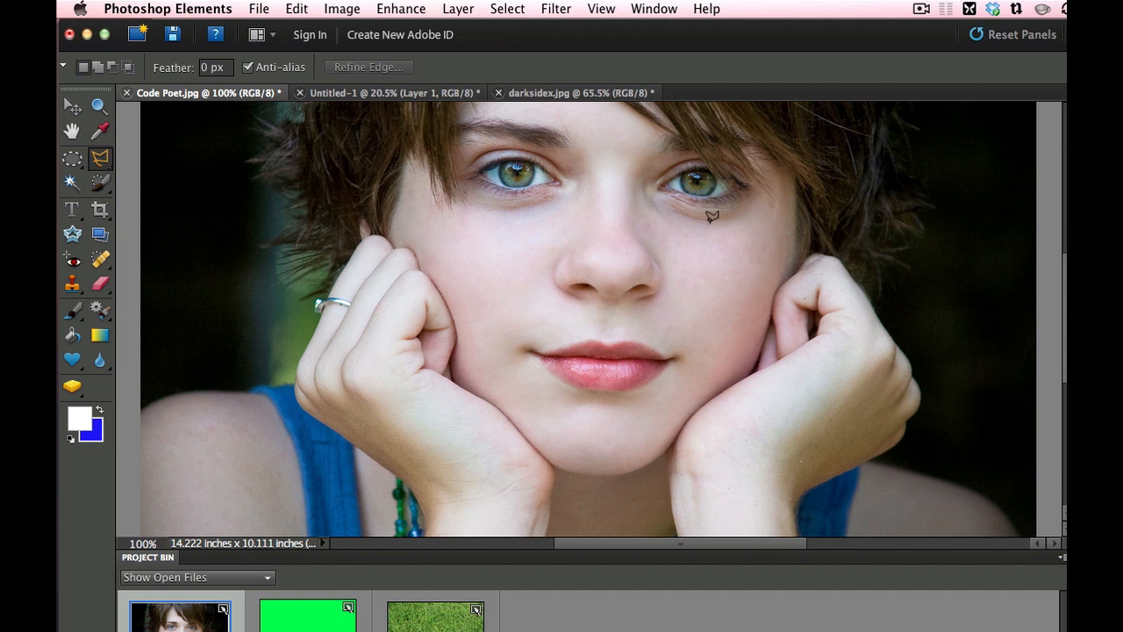
{"action": "left_click", "coordinate": [841, 259]}
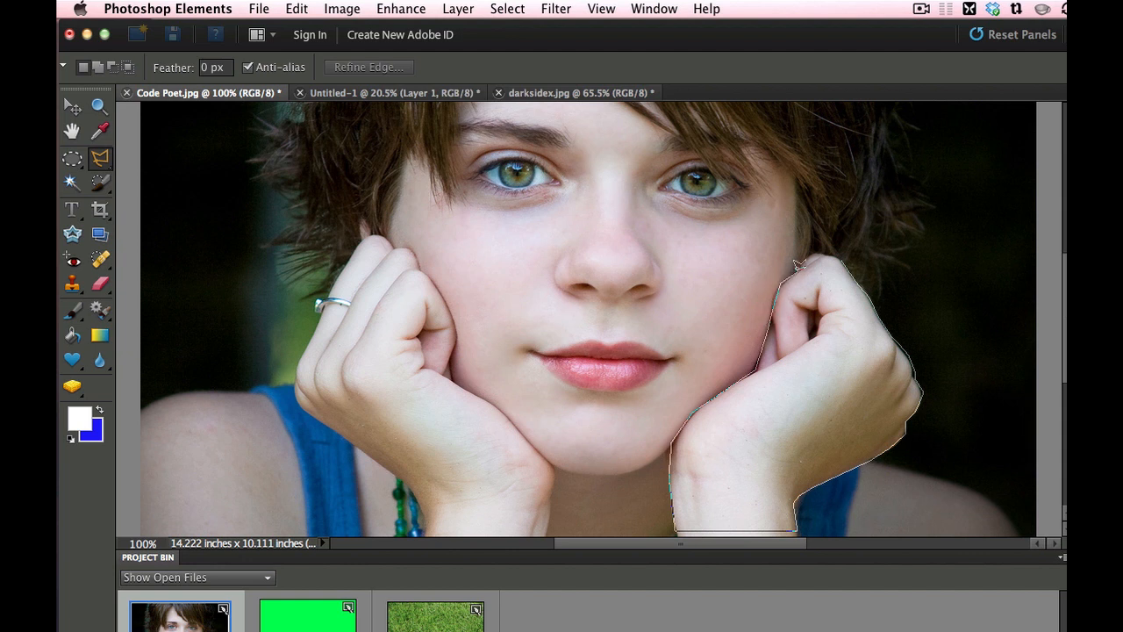
{"action": "left_click", "coordinate": [839, 260]}
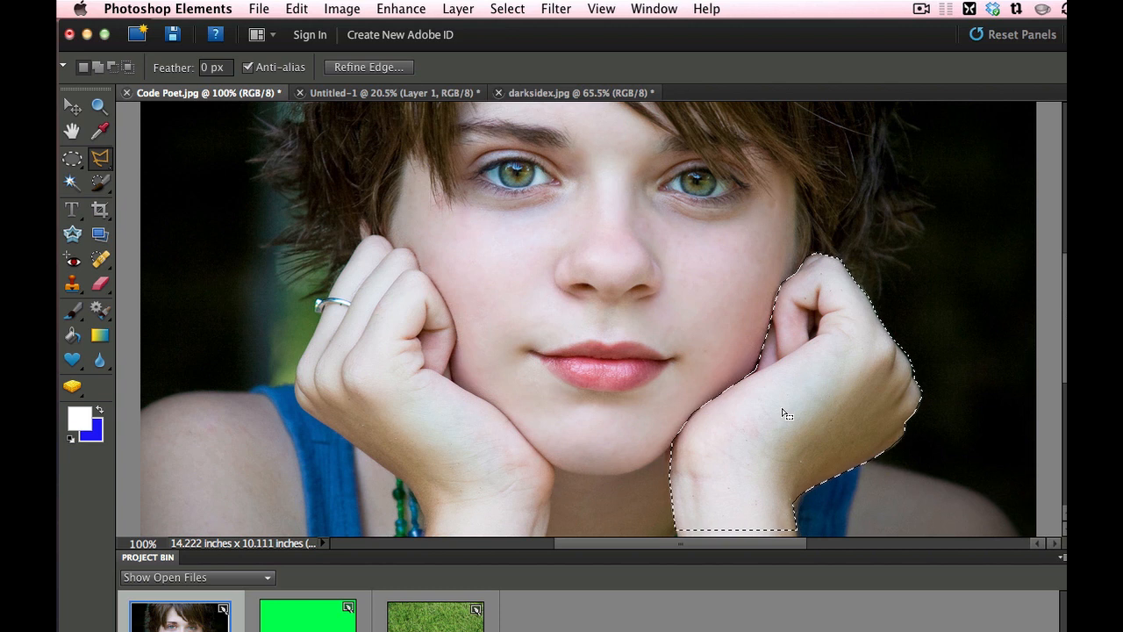
Step: Try copying the hand without the ring to a new layer, undo the copy, and clear the selection
{"action": "key", "text": "super+j"}
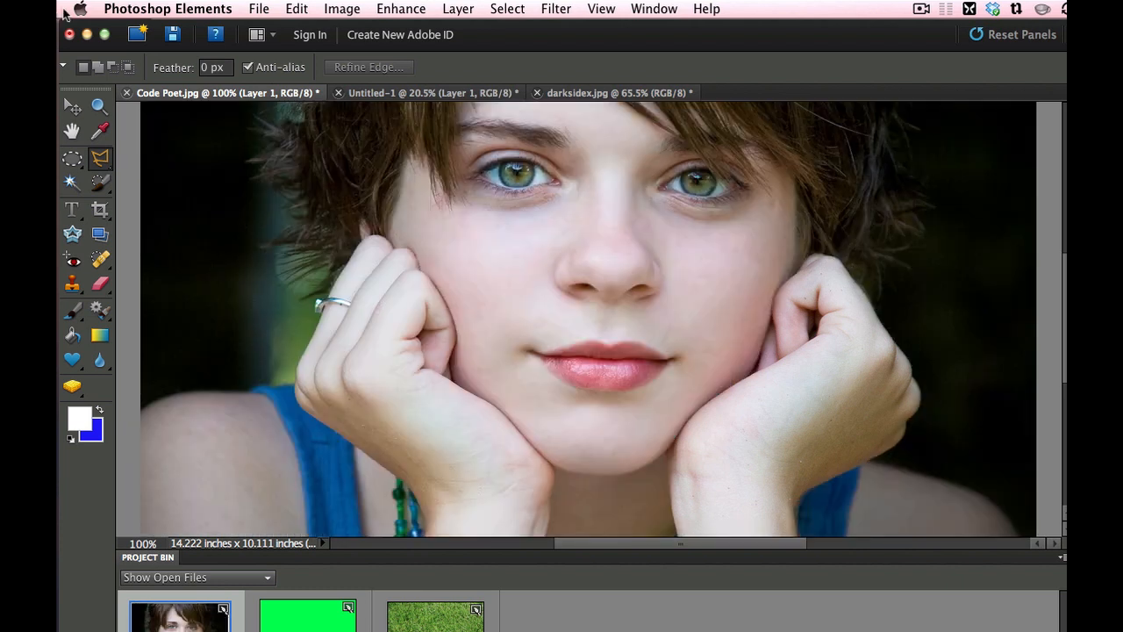
{"action": "key", "text": "super+z"}
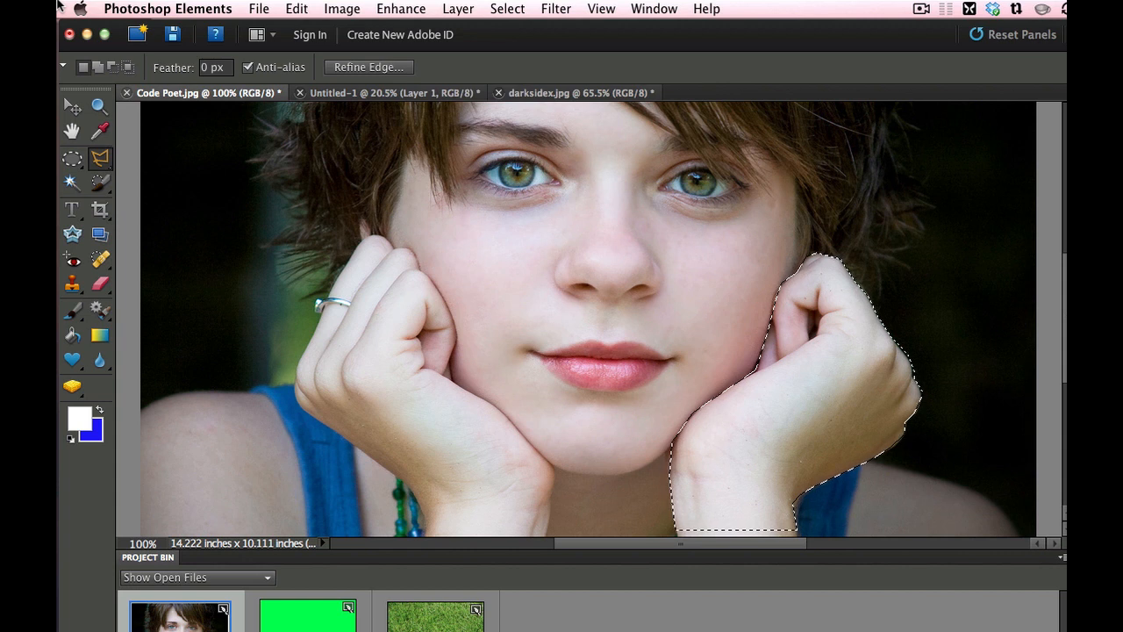
{"action": "key", "text": "super+d"}
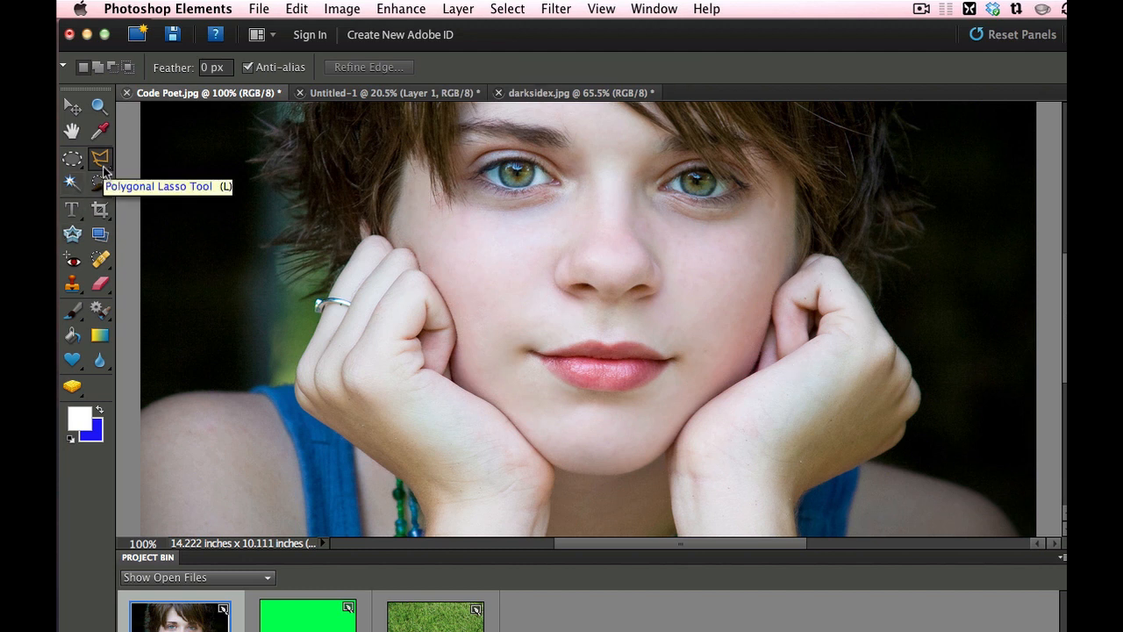
Step: Select the blue top's strap beside the ringed hand with the Magic Wand
{"action": "left_click", "coordinate": [72, 184]}
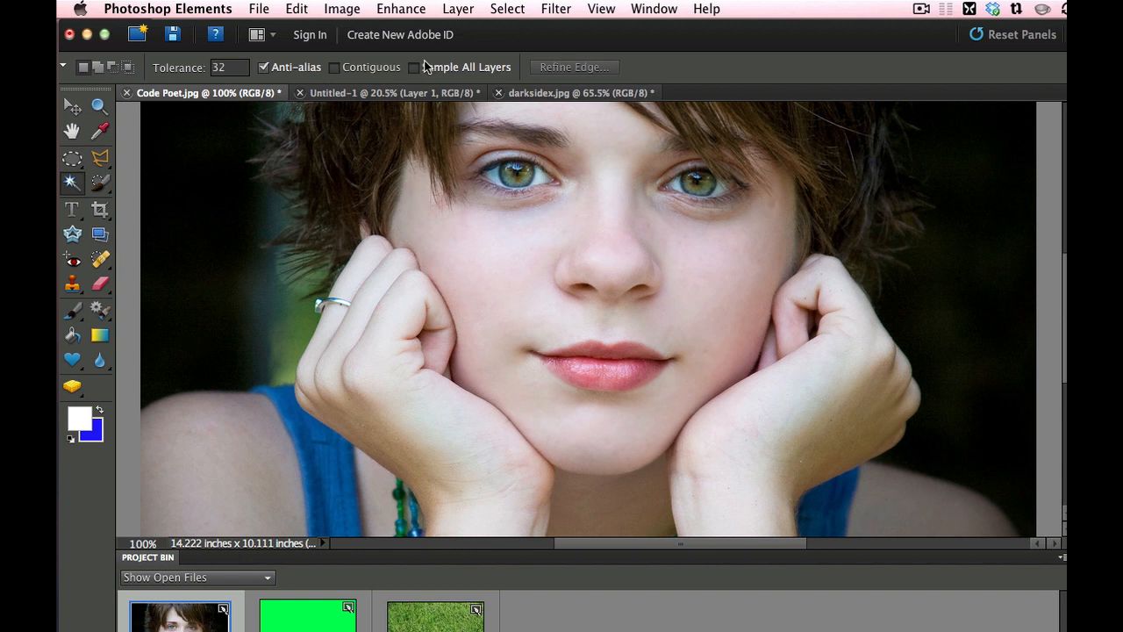
{"action": "left_click", "coordinate": [326, 470]}
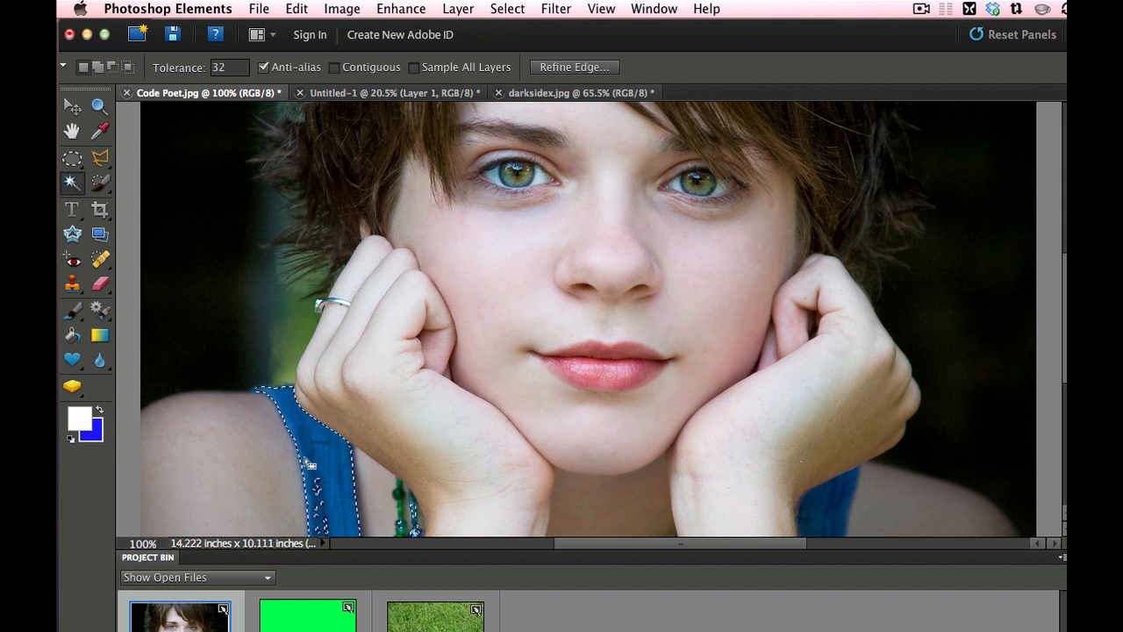
Step: Turn on Contiguous, set the Magic Wand tolerance to 50, and reselect the blue strap beside the ringed hand
{"action": "left_click", "coordinate": [336, 68]}
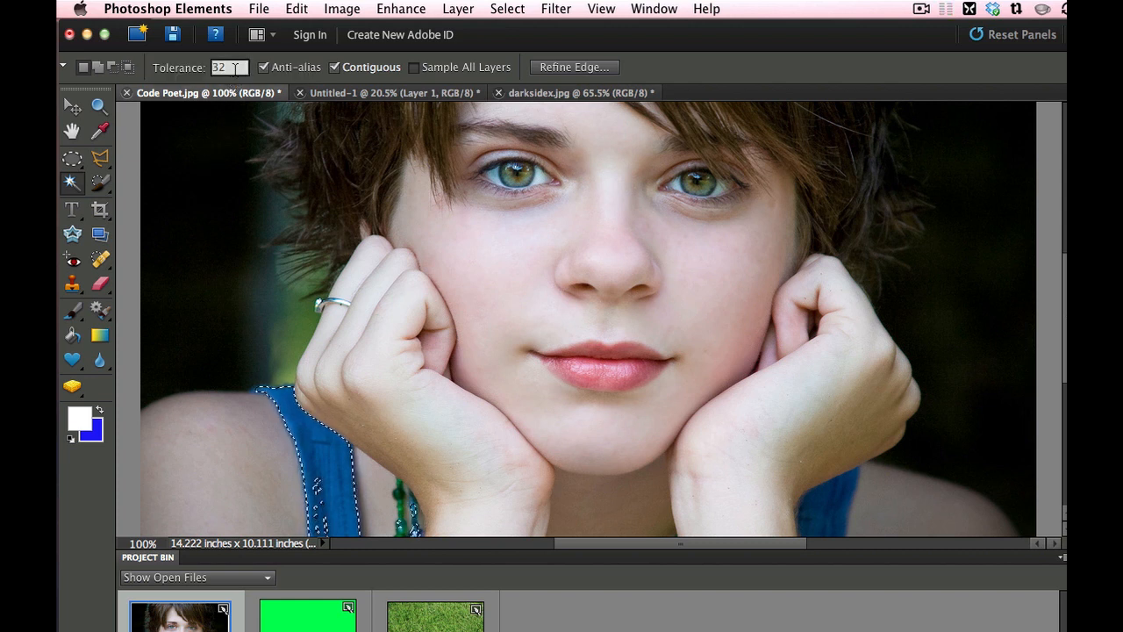
{"action": "double_click", "coordinate": [235, 67]}
{"action": "type", "text": "50"}
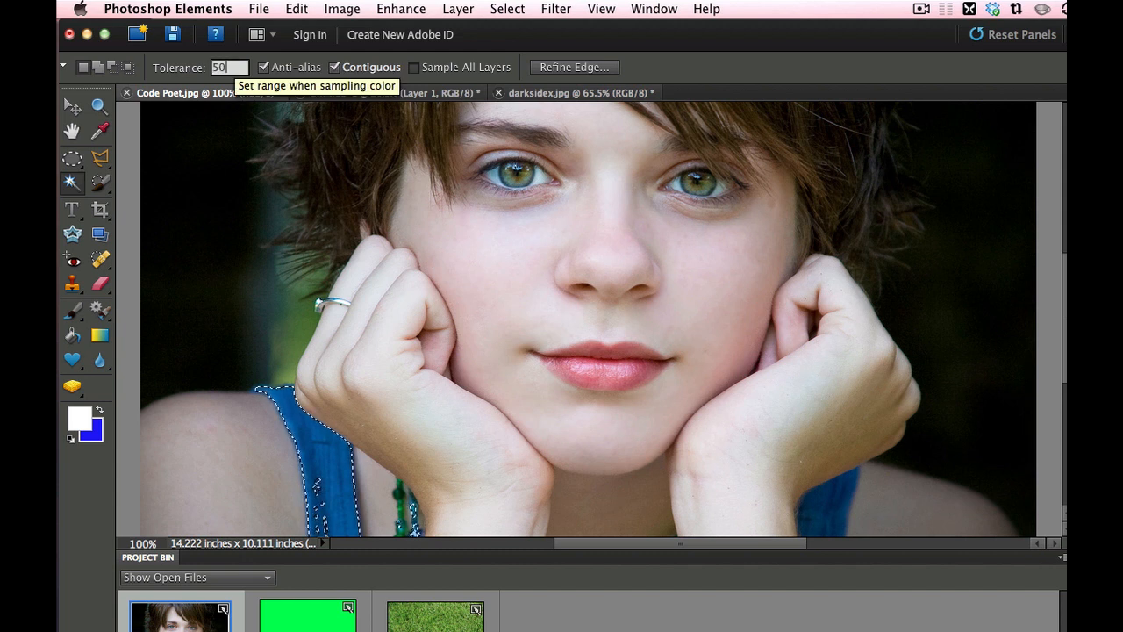
{"action": "left_click", "coordinate": [322, 458]}
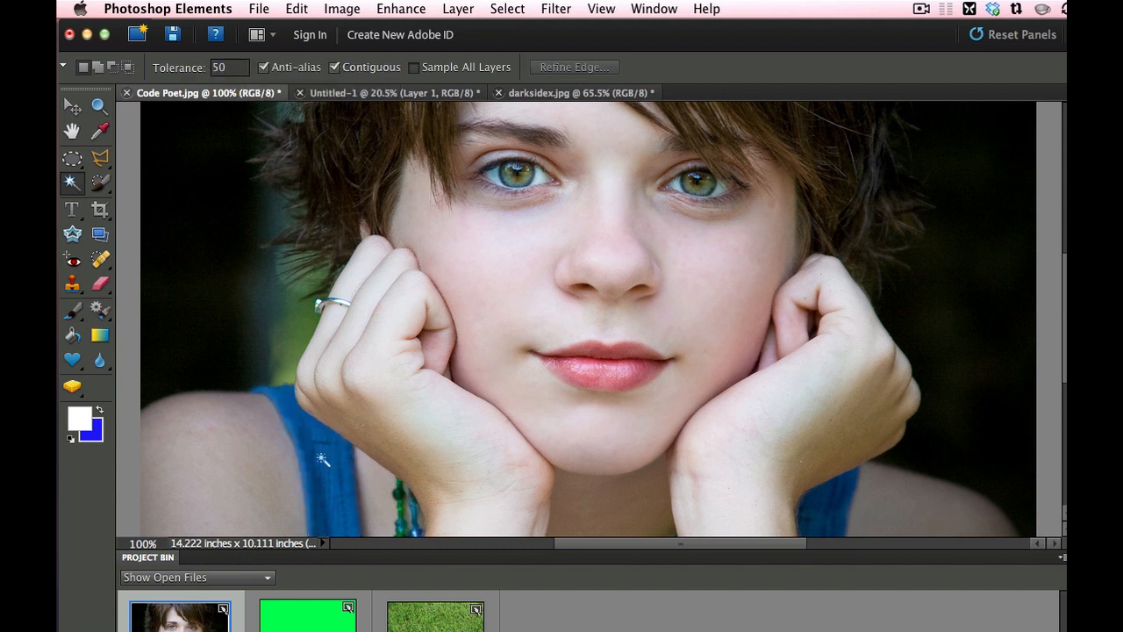
{"action": "left_click", "coordinate": [320, 455]}
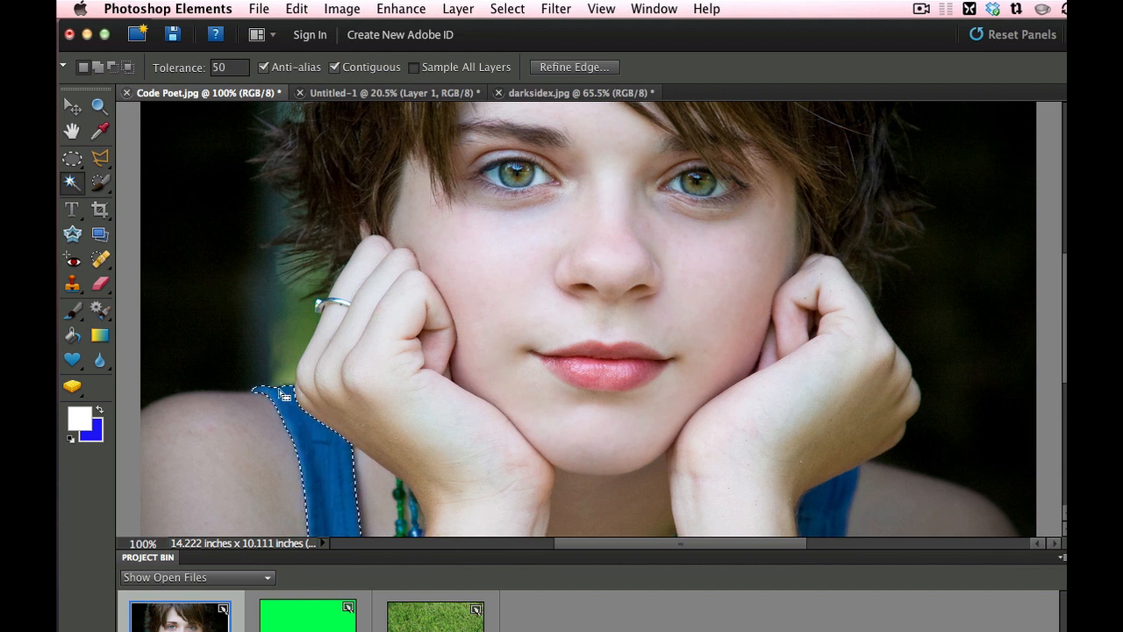
Step: Turn off Contiguous and sample the blue strap under the hand without the ring to select matching blues throughout the photo
{"action": "left_click", "coordinate": [334, 67]}
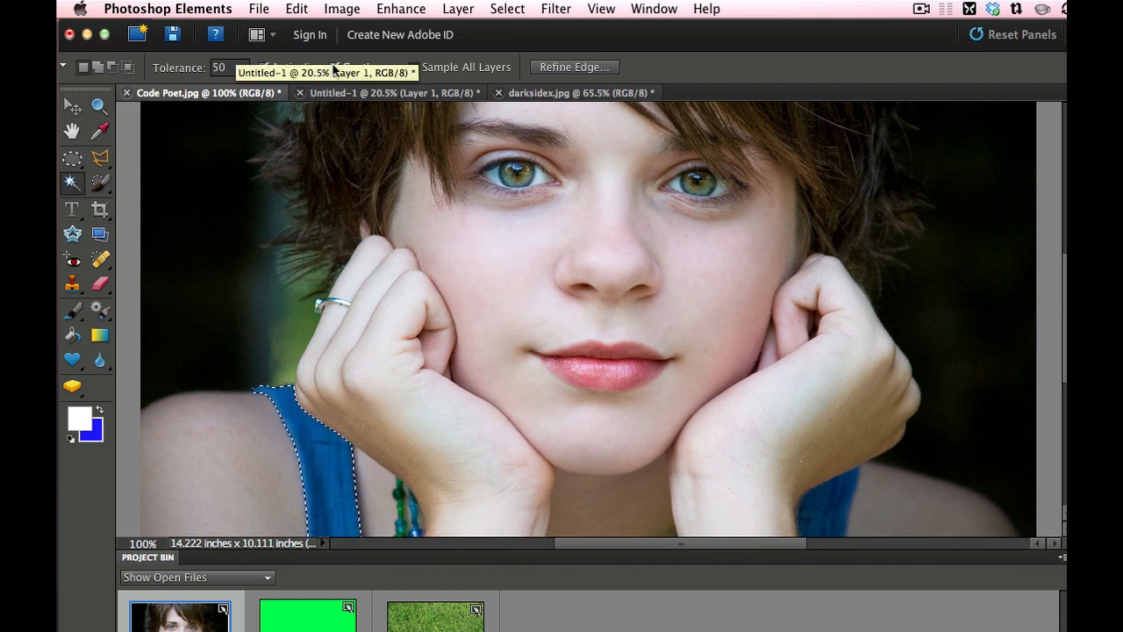
{"action": "left_click", "coordinate": [818, 525]}
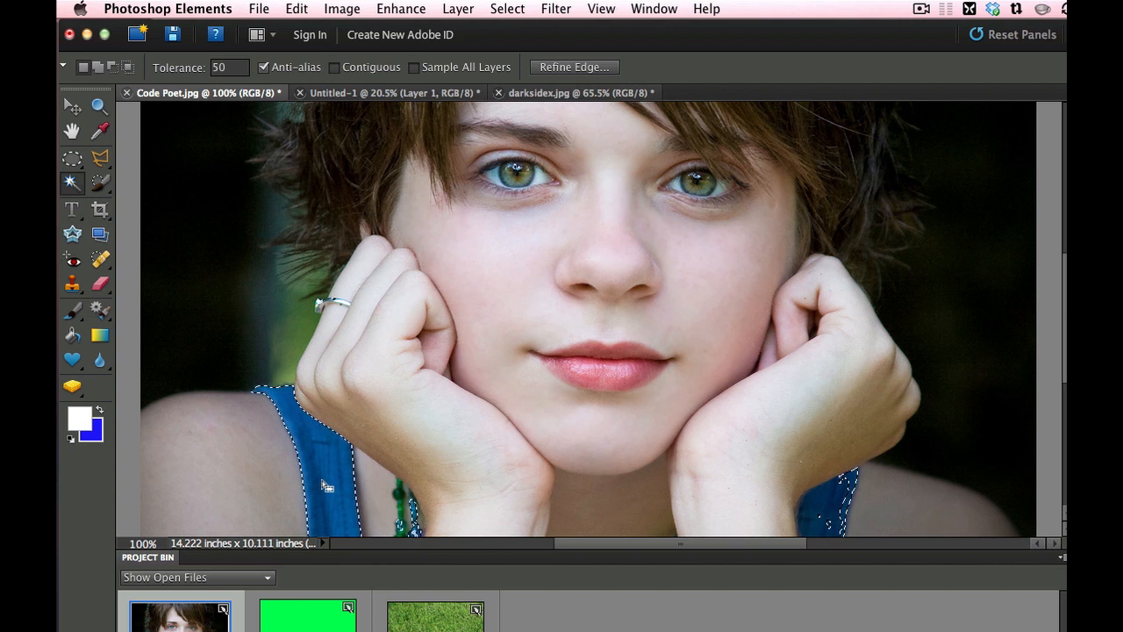
Step: Set the Magic Wand tolerance to 75 and reselect the blue top's color across the whole photo
{"action": "left_click", "coordinate": [228, 67]}
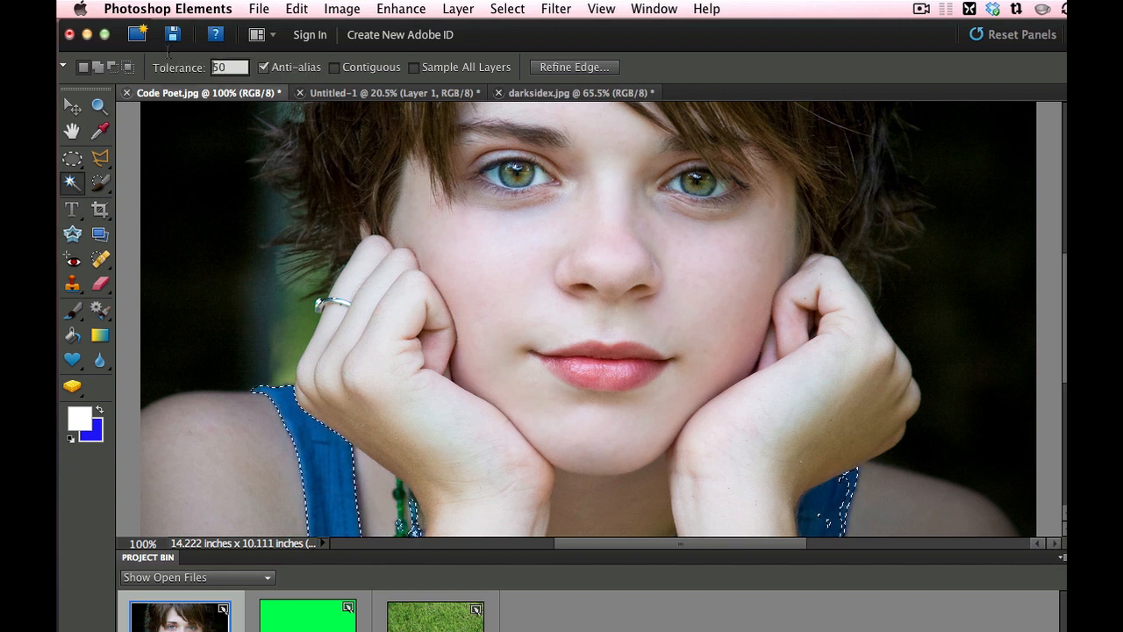
{"action": "type", "text": "10"}
{"action": "type", "text": "75"}
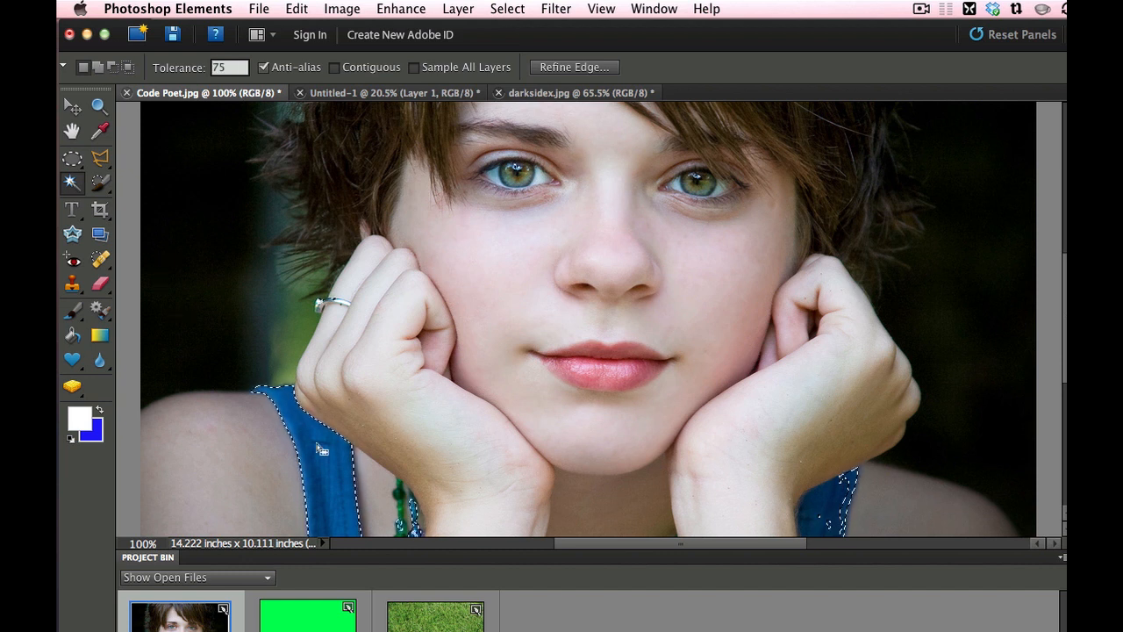
{"action": "scroll", "coordinate": [309, 443], "scroll_direction": "down", "scroll_amount": 3}
{"action": "scroll", "coordinate": [313, 413], "scroll_direction": "up", "scroll_amount": 5}
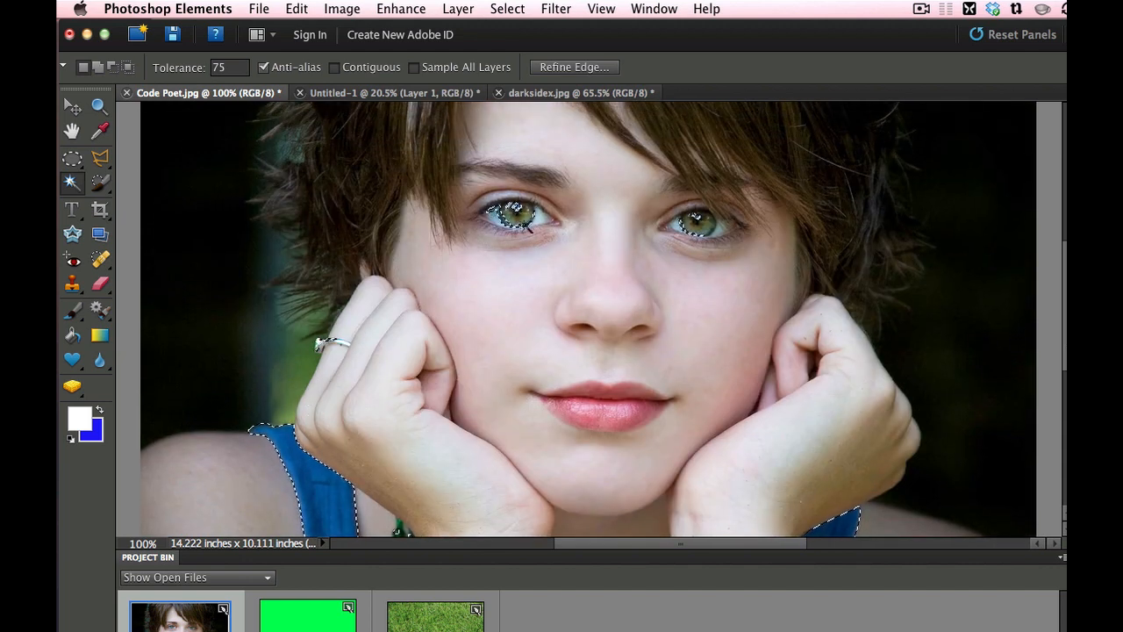
Step: Set the Magic Wand tolerance back to 32 and turn Contiguous on
{"action": "left_click", "coordinate": [235, 67]}
{"action": "type", "text": "3"}
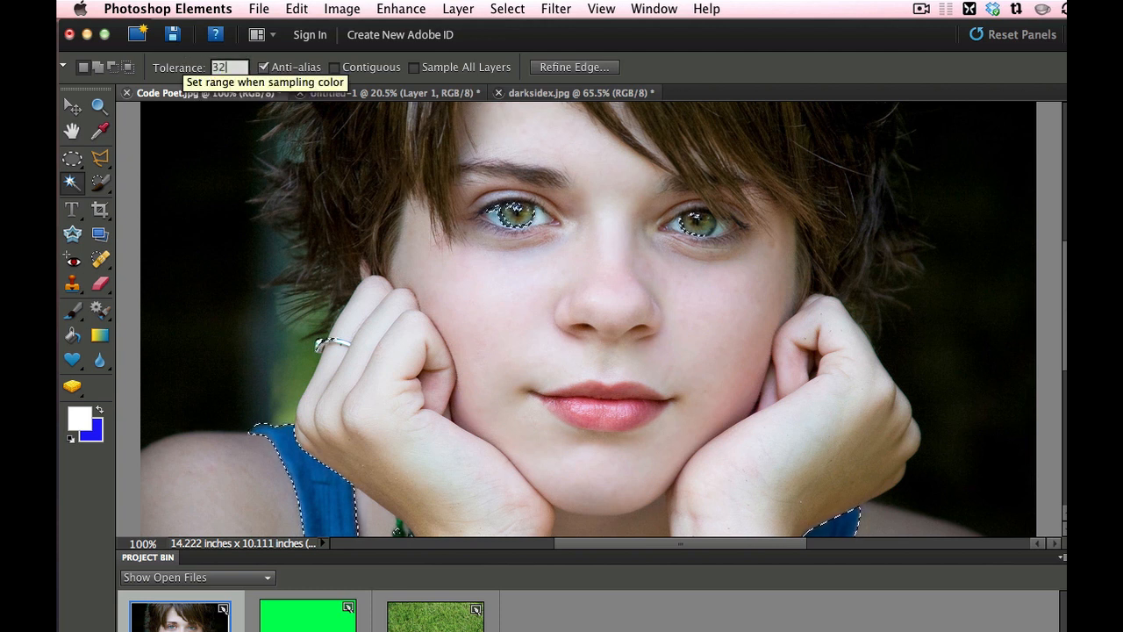
{"action": "type", "text": "2"}
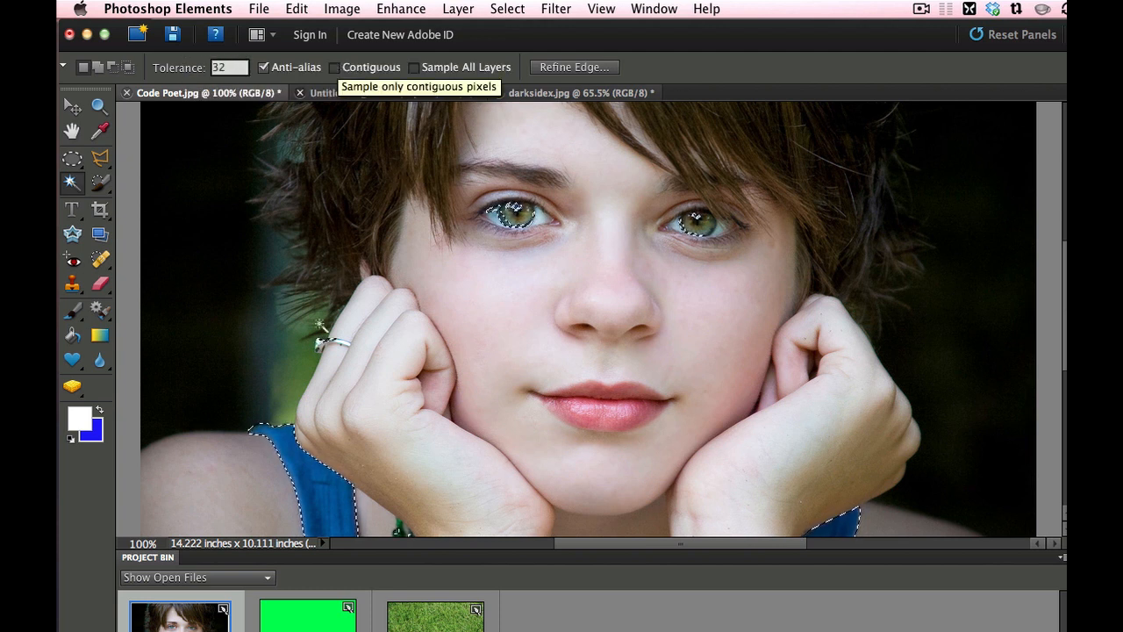
{"action": "left_click", "coordinate": [335, 71]}
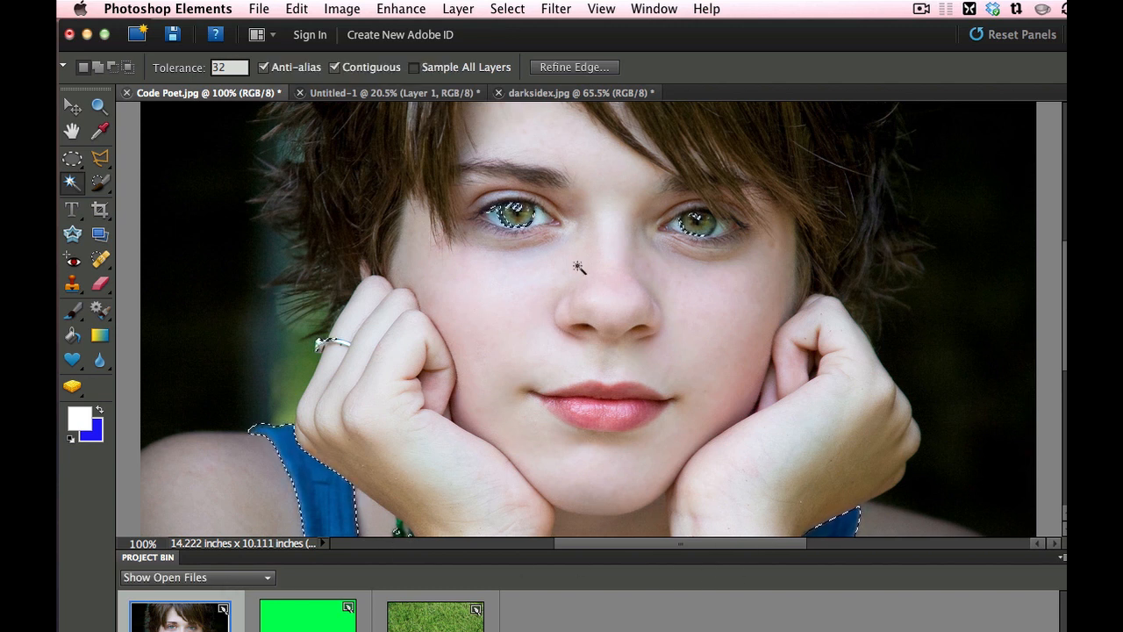
Step: Review the Refine Edge smoothing and feathering options for the current selection, and cancel without applying them
{"action": "left_click", "coordinate": [549, 70]}
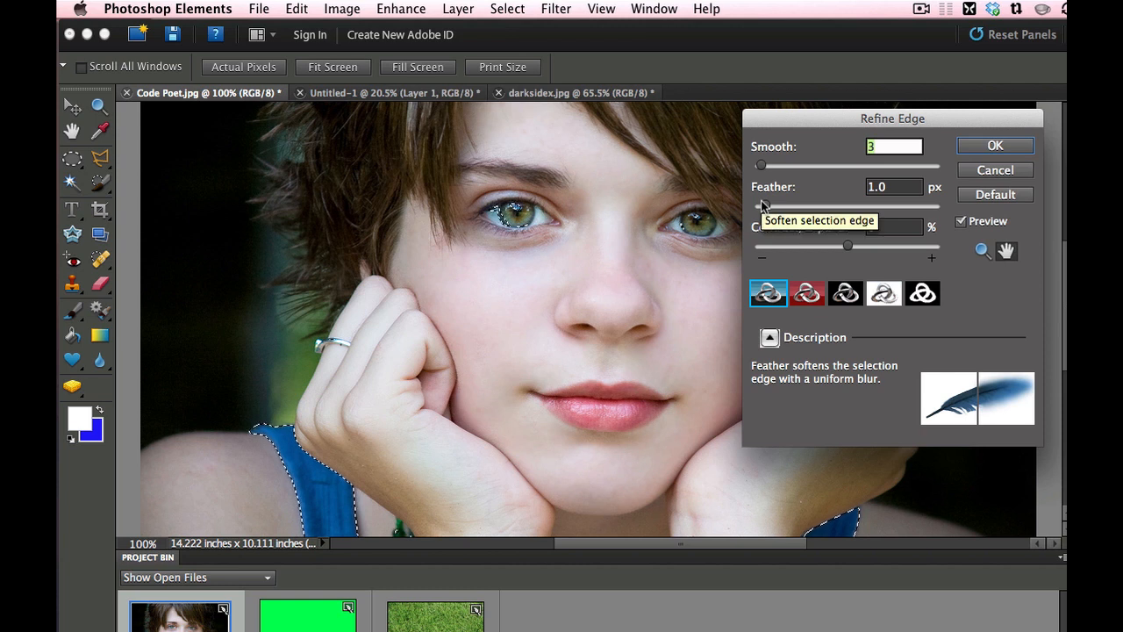
{"action": "left_click", "coordinate": [995, 172]}
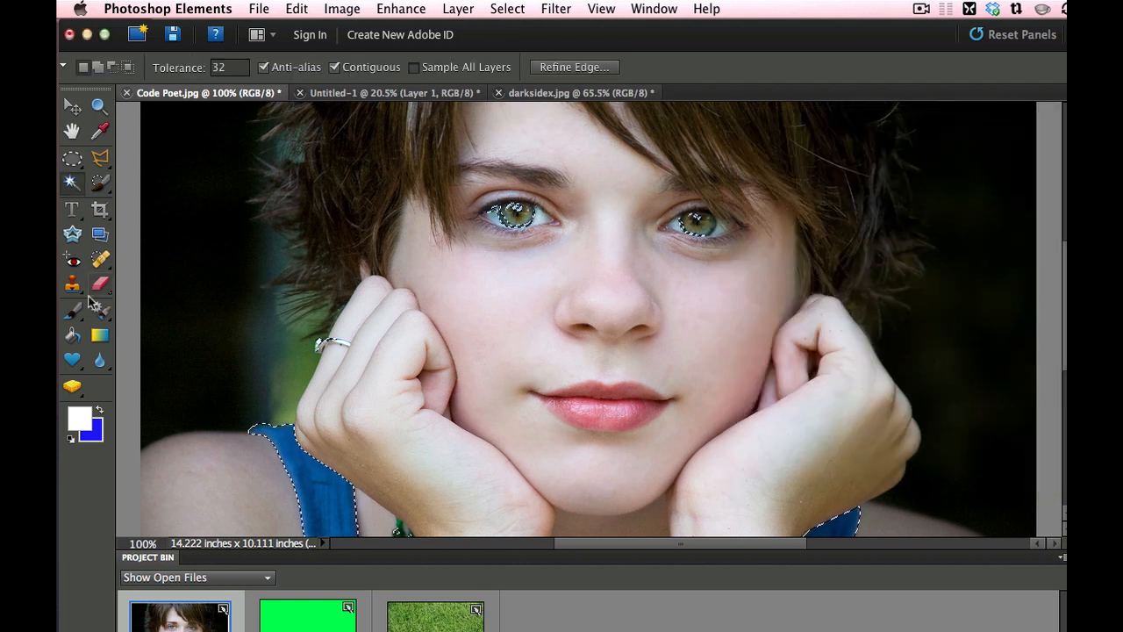
Step: Switch to the Quick Selection tool and clear the current selection
{"action": "left_click", "coordinate": [100, 184]}
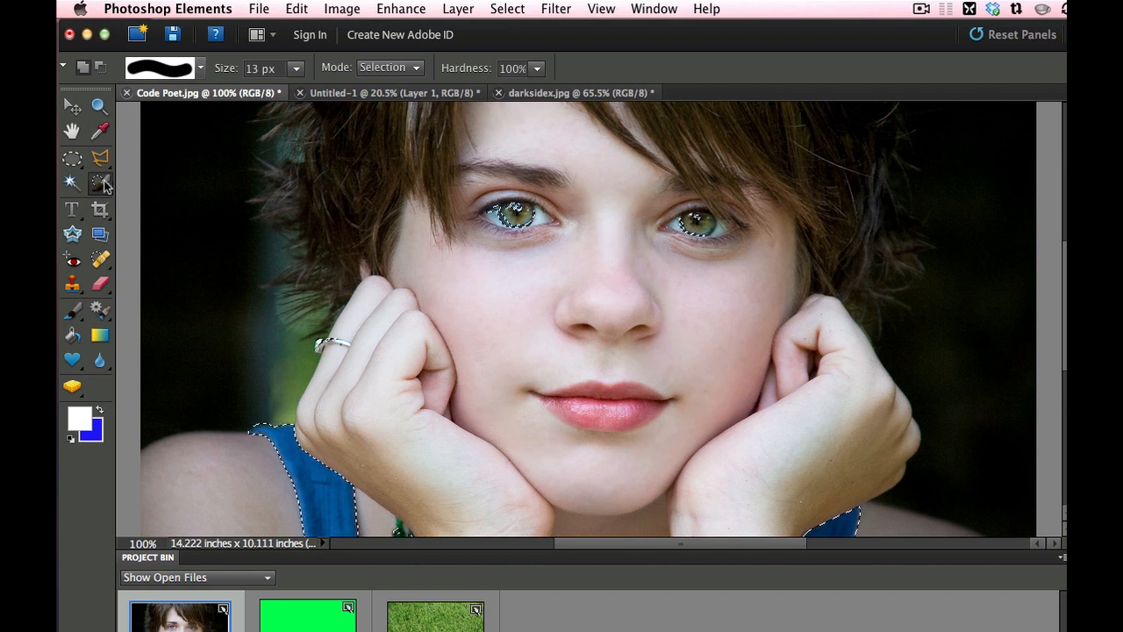
{"action": "left_click", "coordinate": [102, 183]}
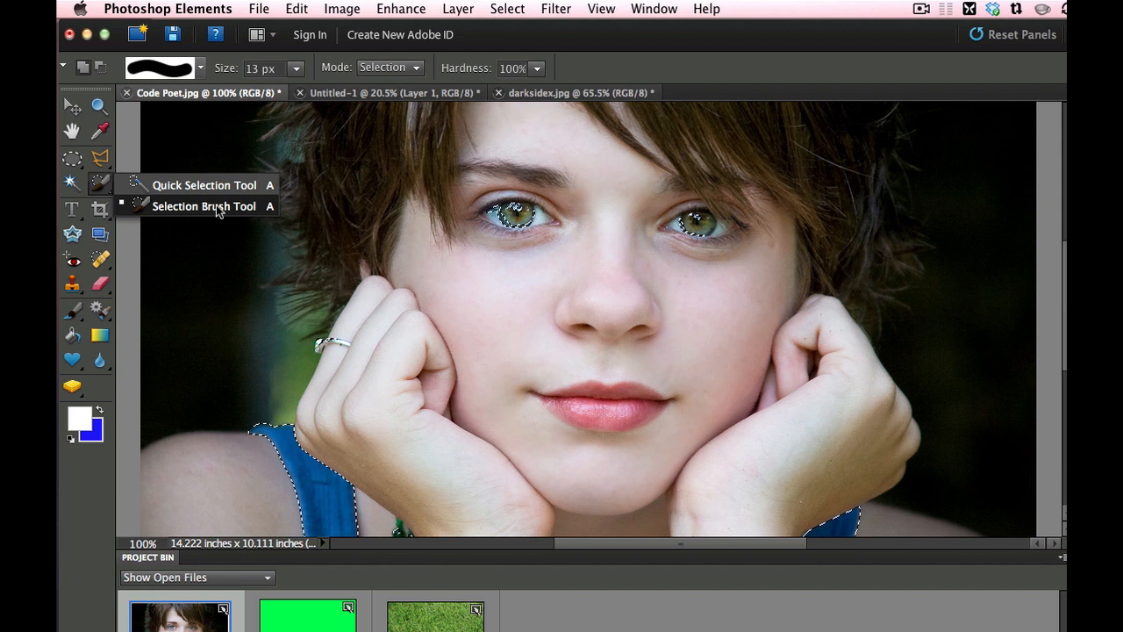
{"action": "left_click", "coordinate": [178, 186]}
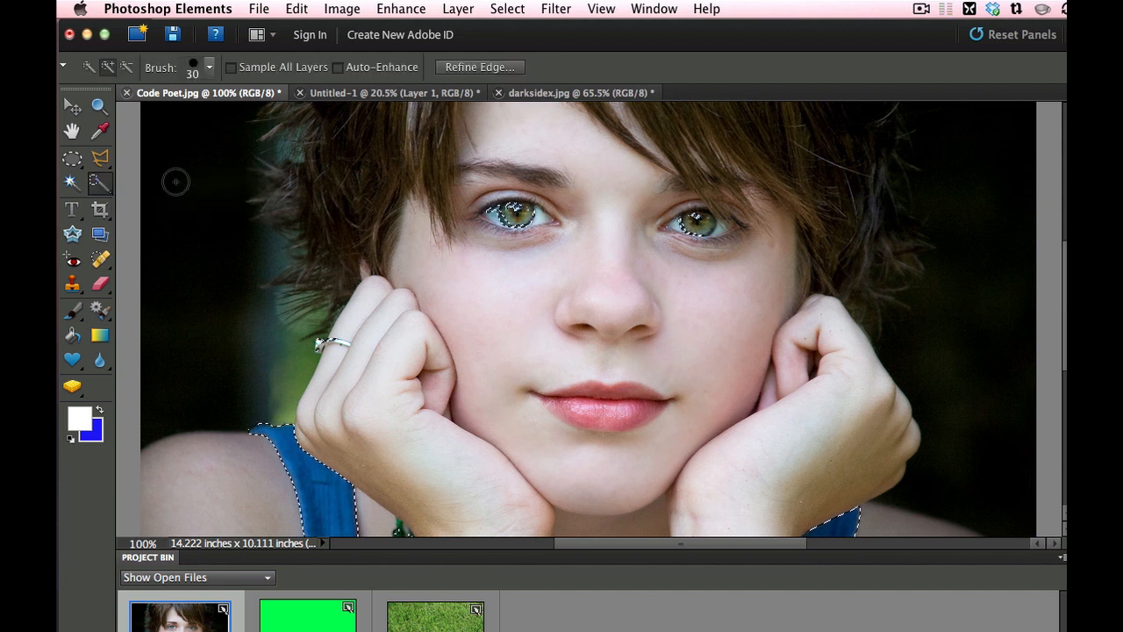
{"action": "key", "text": "super+d"}
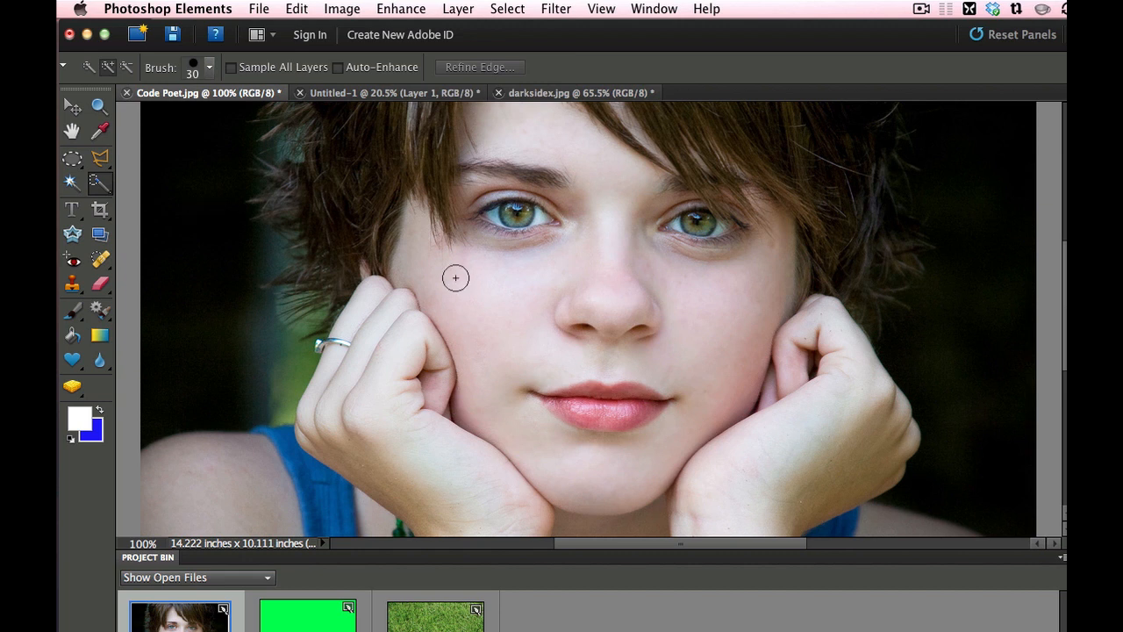
Step: Select the lips with the Quick Selection tool and add both irises to the selection
{"action": "left_click_drag", "start_coordinate": [574, 407], "coordinate": [629, 405]}
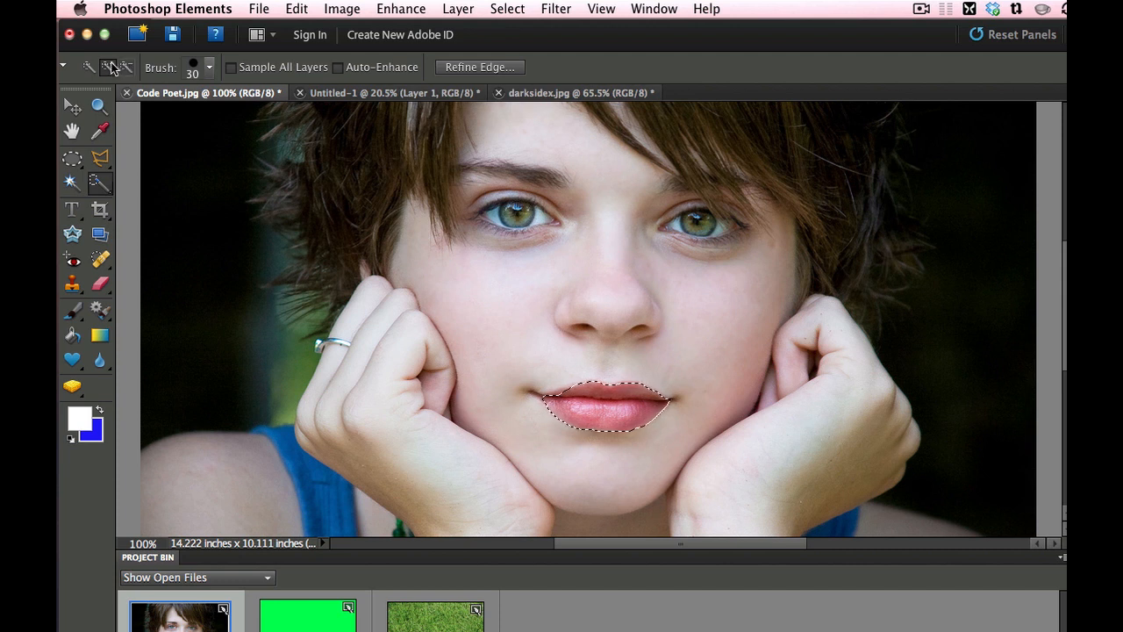
{"action": "mouse_move", "coordinate": [515, 212]}
{"action": "left_mouse_down"}
{"action": "mouse_move", "coordinate": [526, 211]}
{"action": "mouse_move", "coordinate": [515, 217]}
{"action": "left_mouse_up"}
{"action": "left_click", "coordinate": [697, 223]}
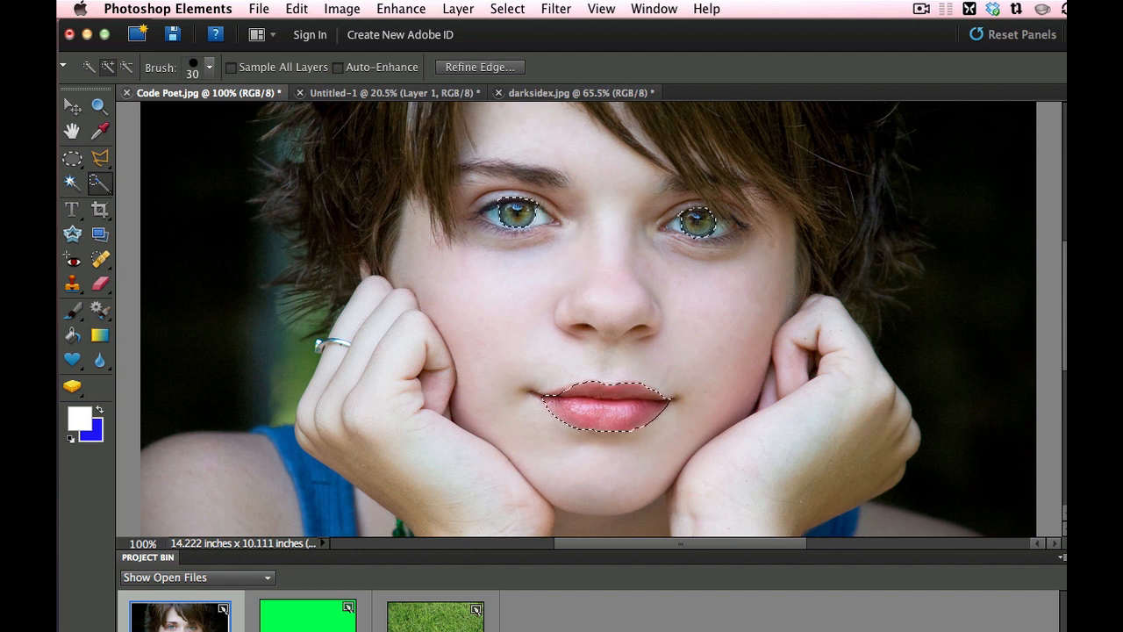
Step: Try copying the selected lips and irises to a new layer, undo the copy, and clear the selection
{"action": "key", "text": "ctrl+j"}
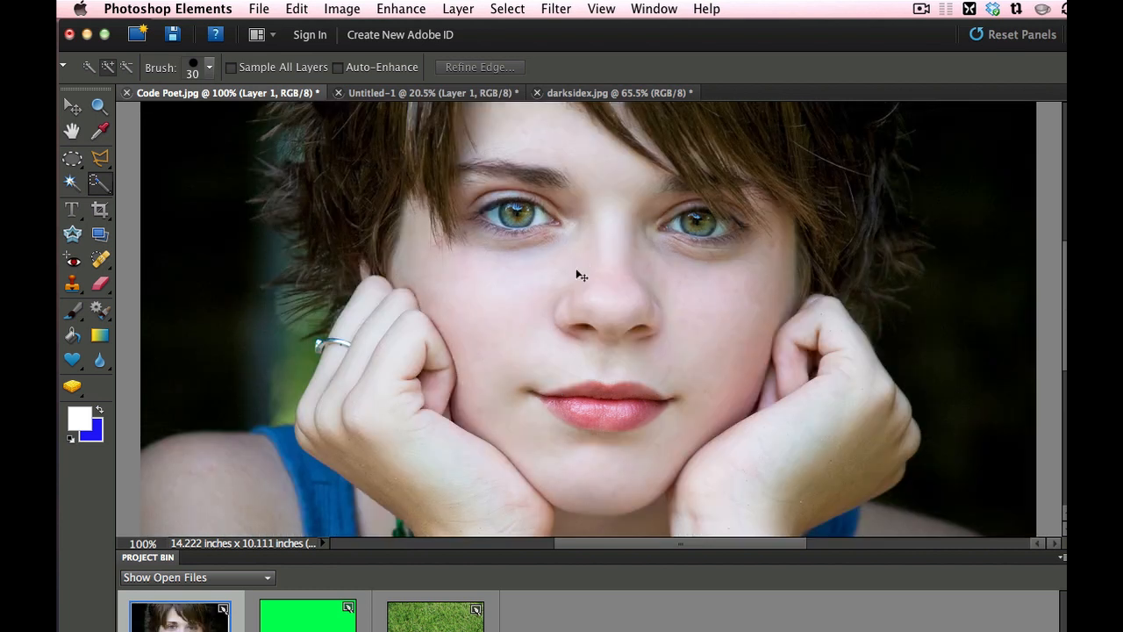
{"action": "key", "text": "super+z"}
{"action": "key", "text": "super+d"}
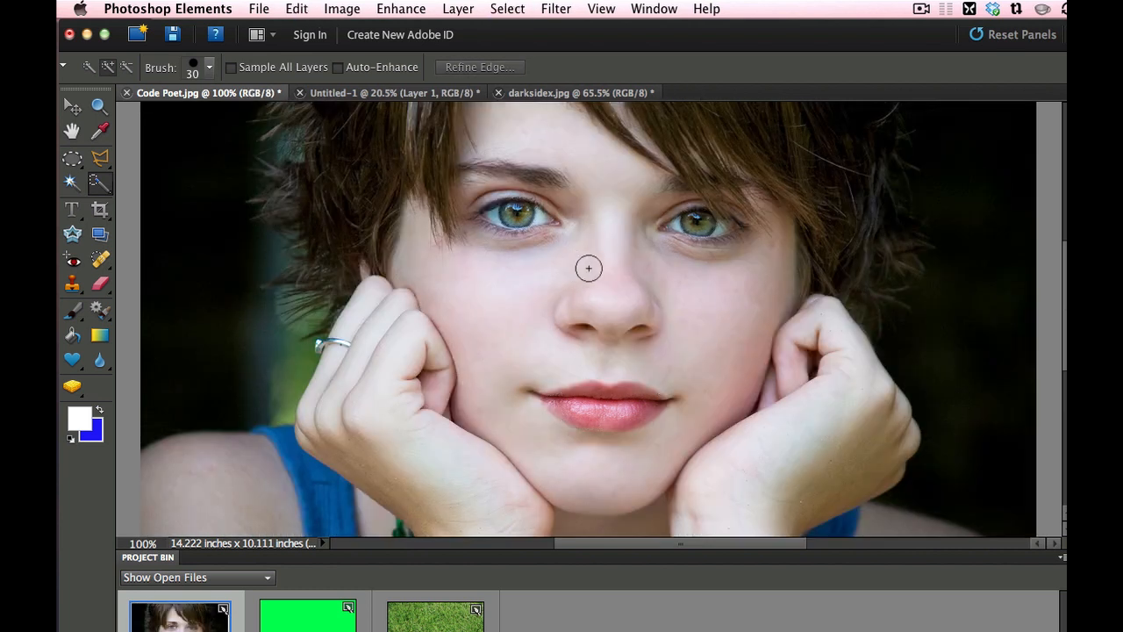
Step: Paint a selection over the lips with the Selection Brush at 13 px in Selection mode
{"action": "left_click", "coordinate": [100, 186]}
{"action": "left_click", "coordinate": [164, 205]}
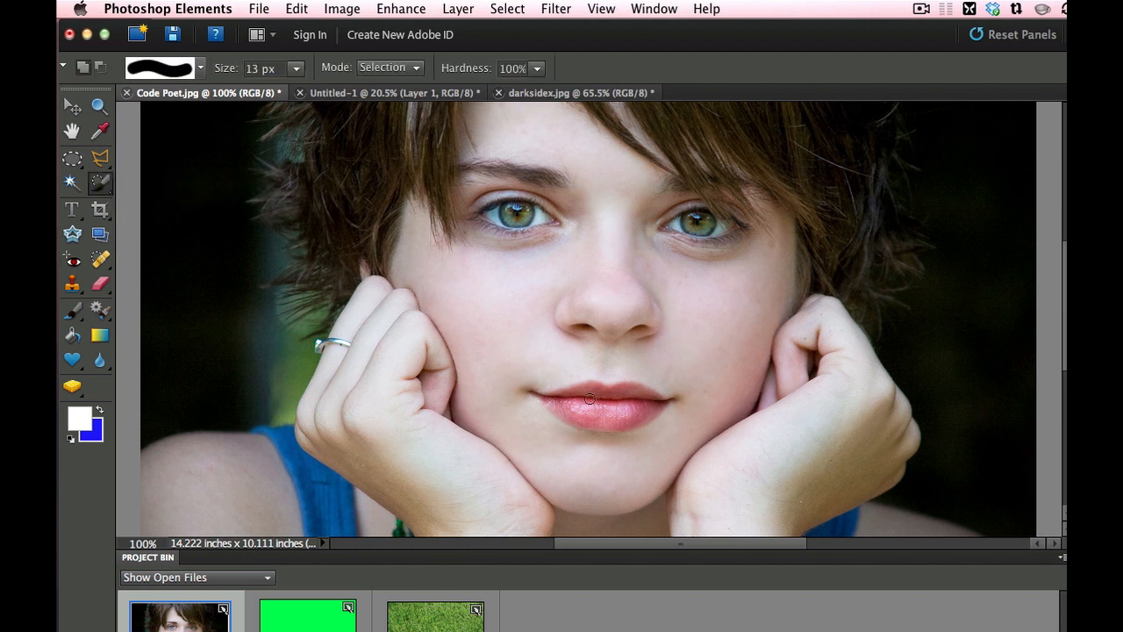
{"action": "mouse_move", "coordinate": [551, 401]}
{"action": "left_mouse_down"}
{"action": "mouse_move", "coordinate": [661, 399]}
{"action": "mouse_move", "coordinate": [614, 420]}
{"action": "mouse_move", "coordinate": [559, 410]}
{"action": "mouse_move", "coordinate": [646, 402]}
{"action": "mouse_move", "coordinate": [617, 423]}
{"action": "mouse_move", "coordinate": [582, 421]}
{"action": "mouse_move", "coordinate": [553, 401]}
{"action": "mouse_move", "coordinate": [606, 394]}
{"action": "left_mouse_up"}
Step: Switch the Selection Brush to Mask mode and touch up the lips' right corner, subtracting from the selection and adding the area back
{"action": "left_click", "coordinate": [403, 69]}
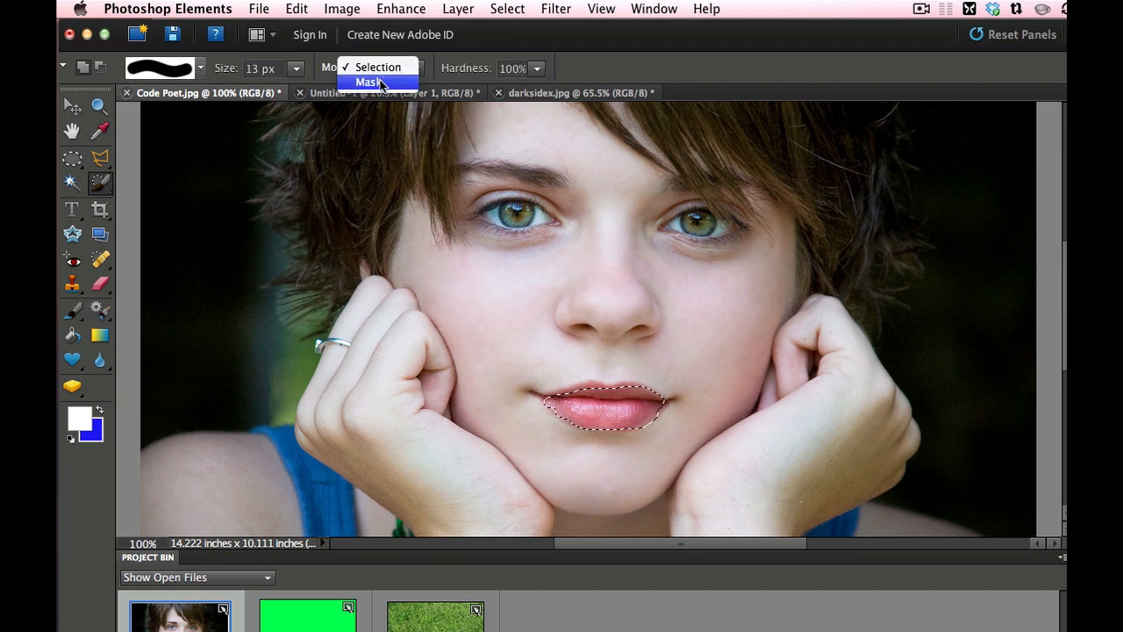
{"action": "left_click", "coordinate": [372, 83]}
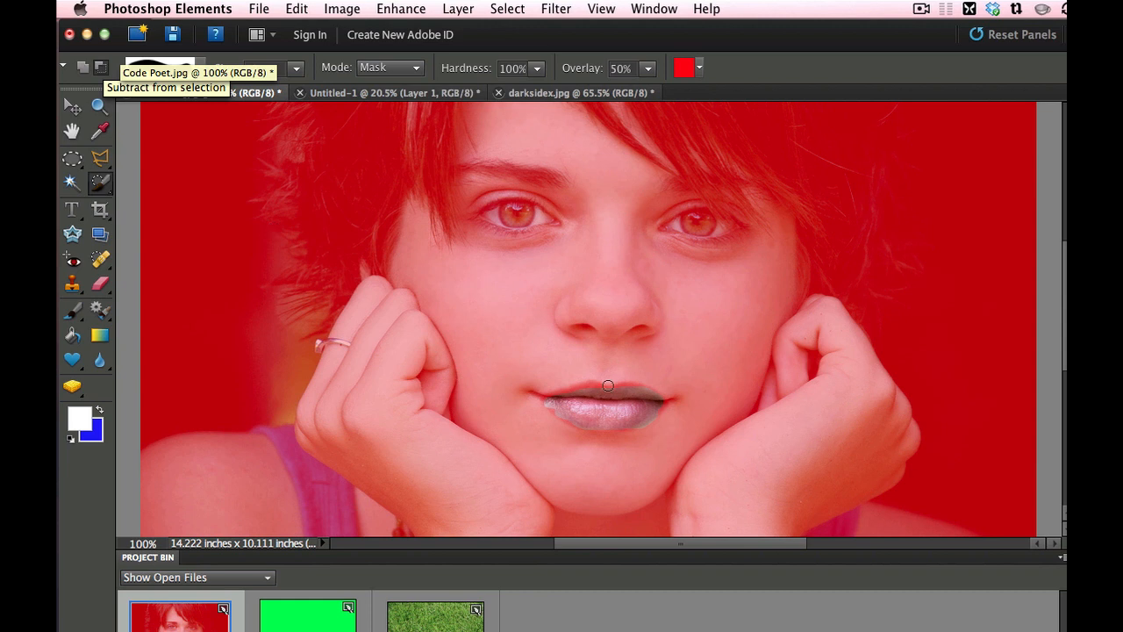
{"action": "mouse_move", "coordinate": [646, 401]}
{"action": "left_mouse_down"}
{"action": "mouse_move", "coordinate": [657, 407]}
{"action": "mouse_move", "coordinate": [659, 393]}
{"action": "left_mouse_up"}
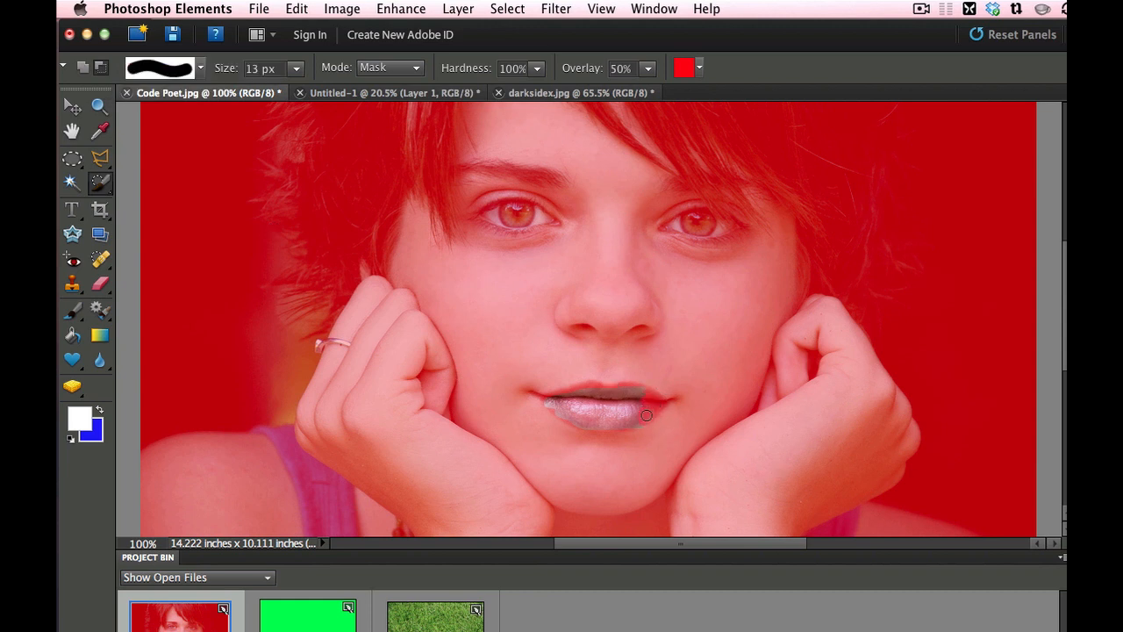
{"action": "left_click", "coordinate": [82, 68]}
{"action": "mouse_move", "coordinate": [658, 400]}
{"action": "left_mouse_down"}
{"action": "mouse_move", "coordinate": [639, 419]}
{"action": "mouse_move", "coordinate": [596, 422]}
{"action": "mouse_move", "coordinate": [563, 417]}
{"action": "mouse_move", "coordinate": [548, 400]}
{"action": "mouse_move", "coordinate": [647, 395]}
{"action": "left_mouse_up"}
Step: Review the marquee, lasso, Magic Wand and selection brush tools with their variants, ending on the Selection Brush
{"action": "left_click", "coordinate": [75, 159]}
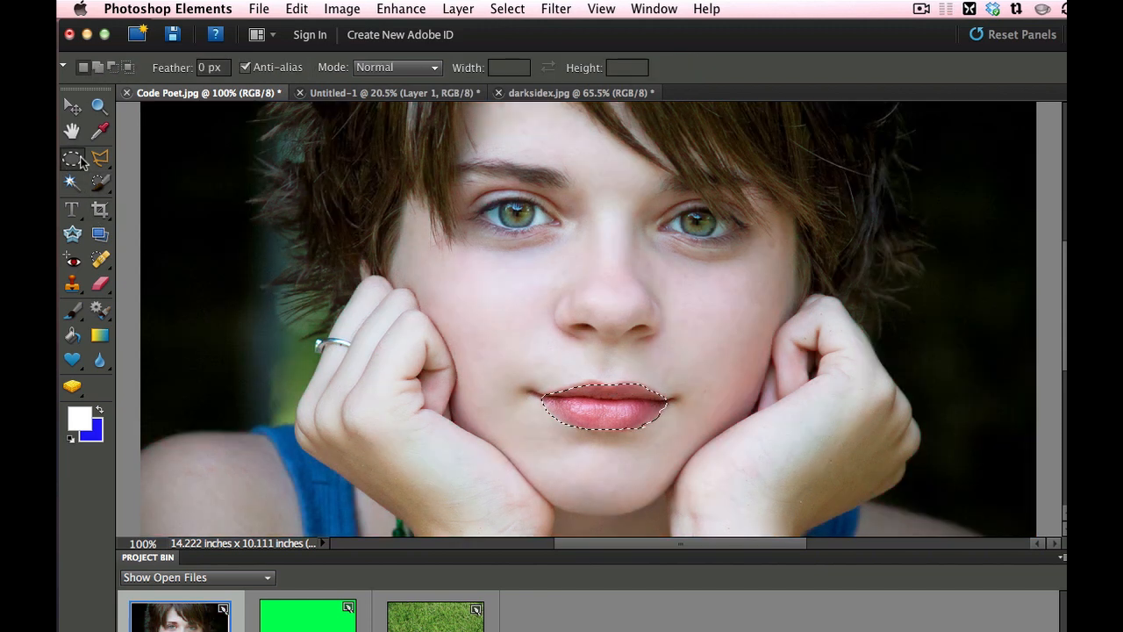
{"action": "left_click", "coordinate": [71, 159]}
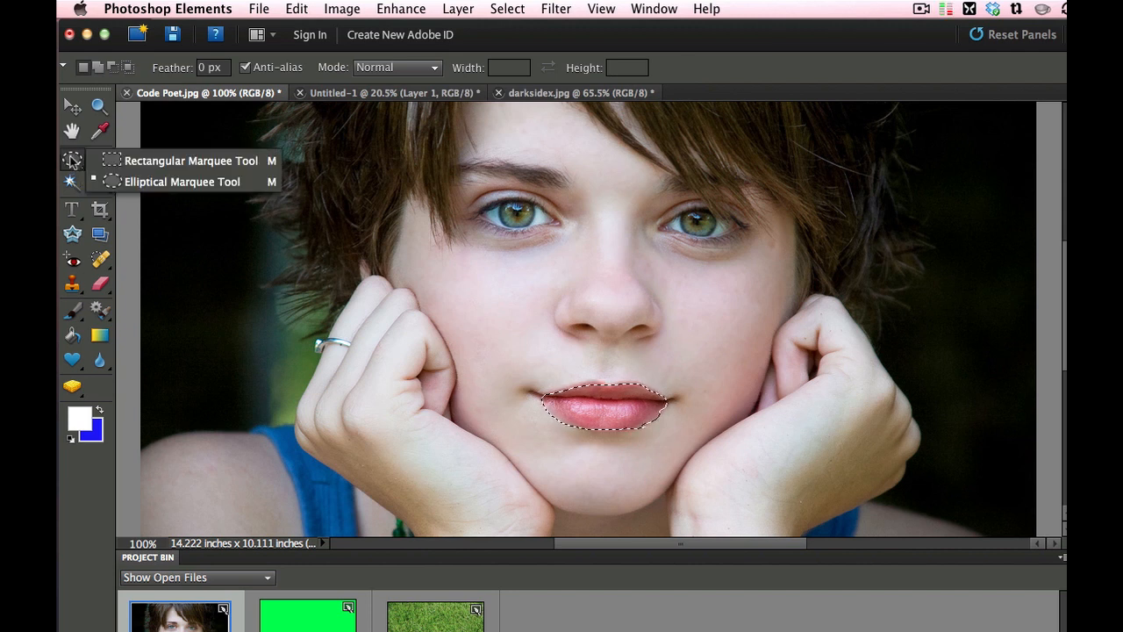
{"action": "left_click", "coordinate": [101, 159]}
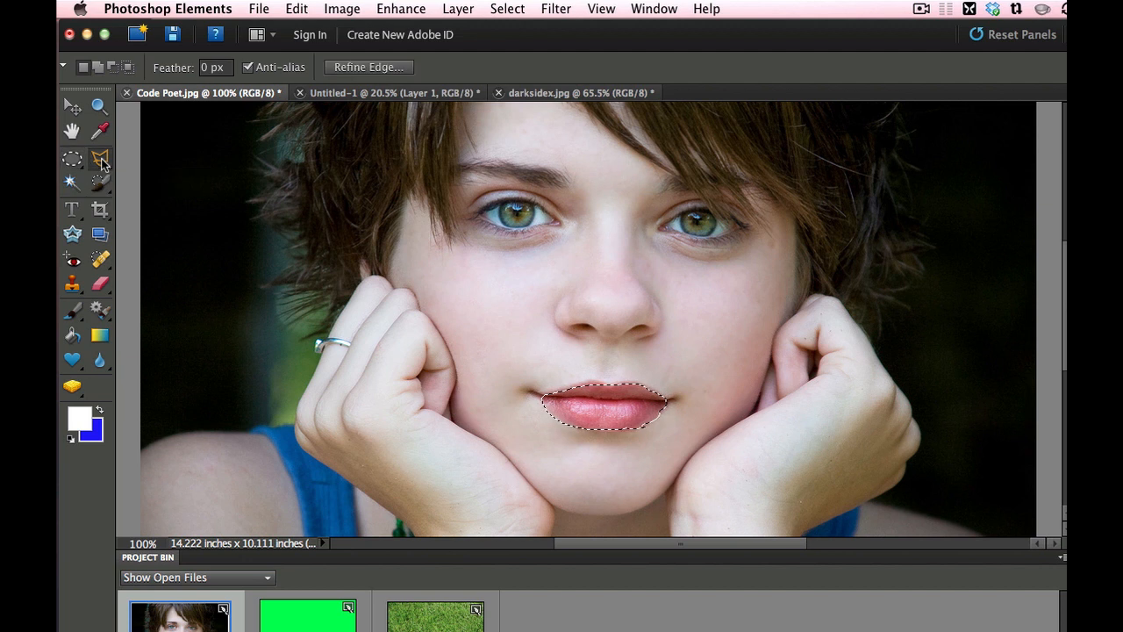
{"action": "left_click", "coordinate": [101, 160]}
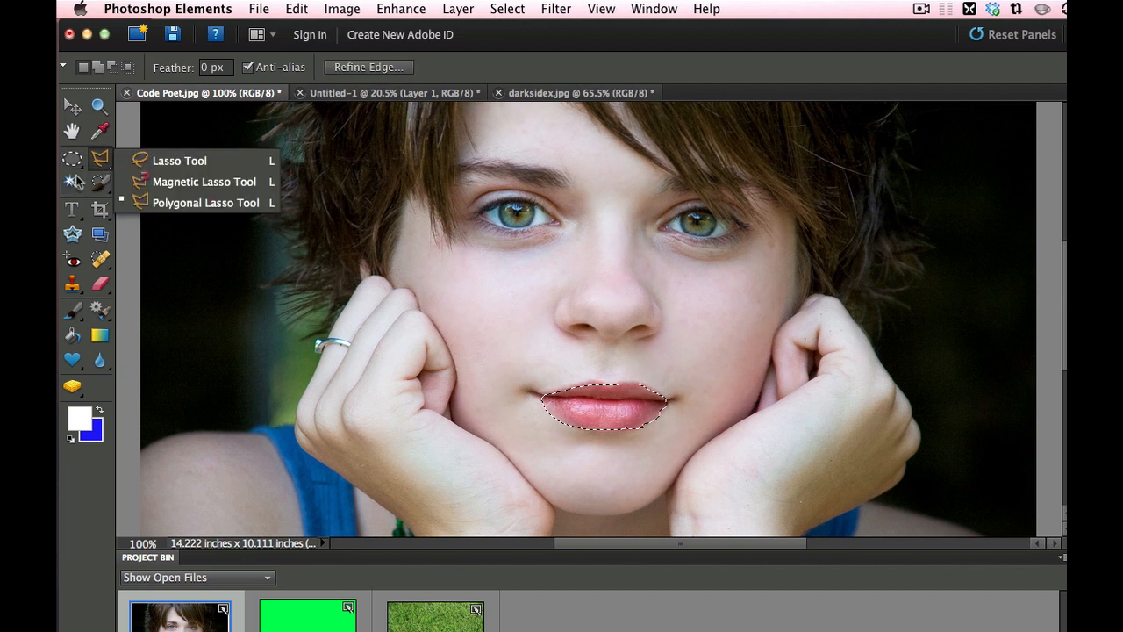
{"action": "left_click", "coordinate": [72, 182]}
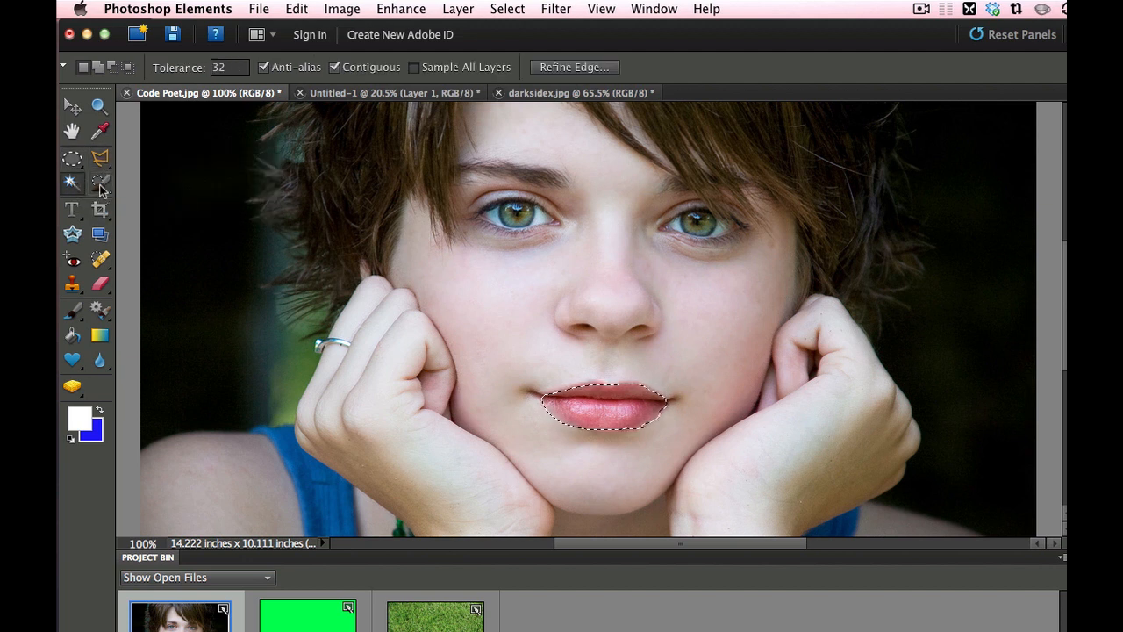
{"action": "left_click", "coordinate": [101, 186]}
{"action": "left_click", "coordinate": [102, 188]}
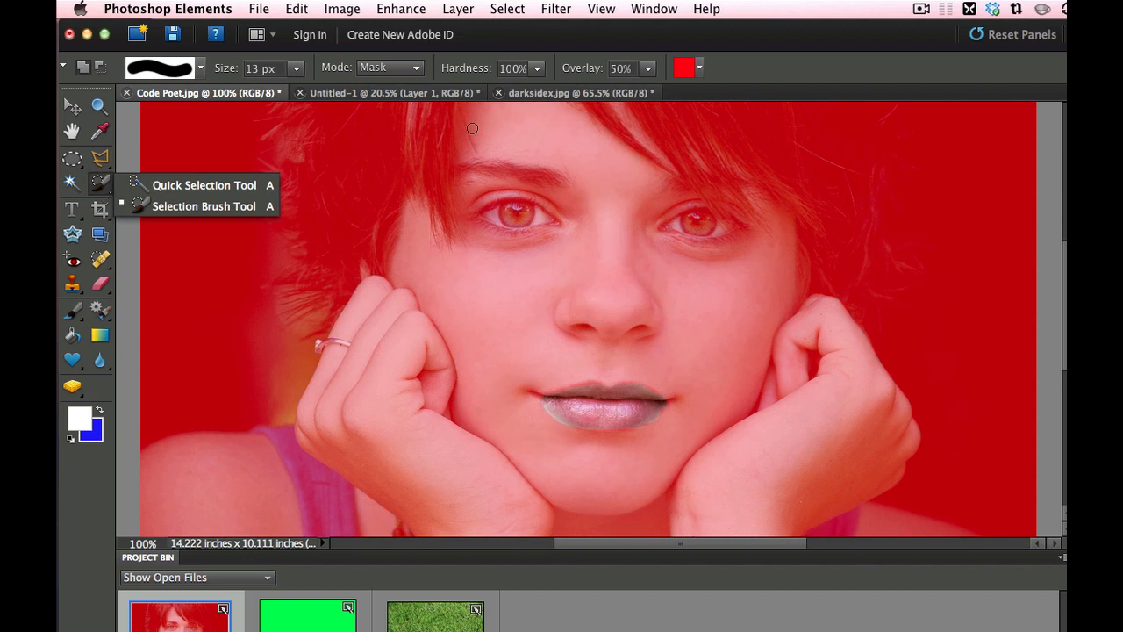
{"action": "left_click", "coordinate": [799, 52]}
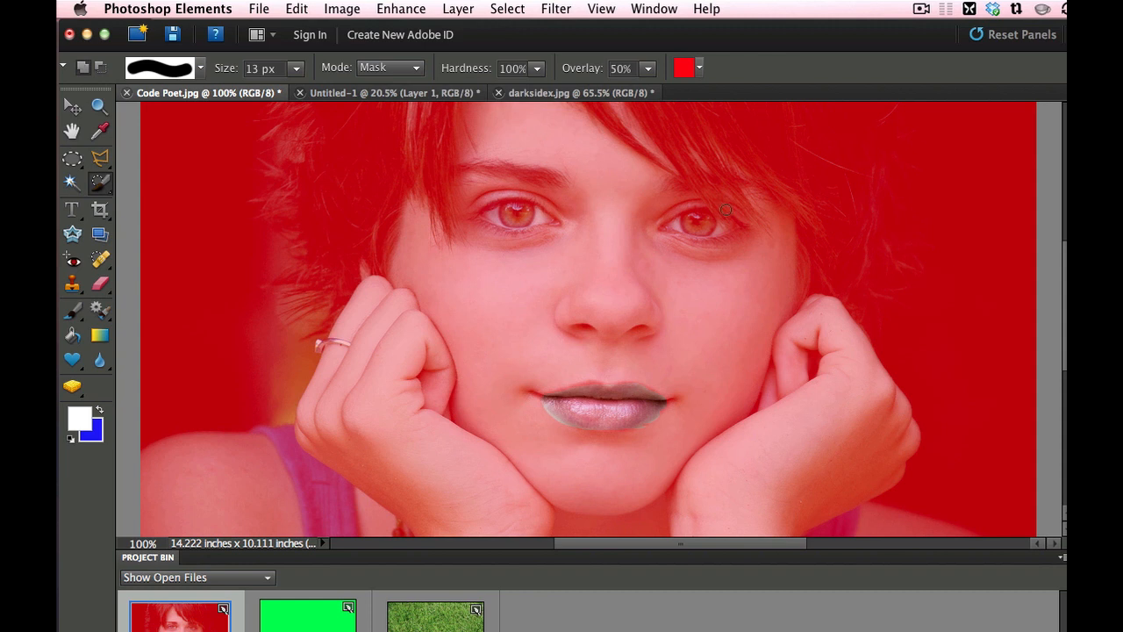